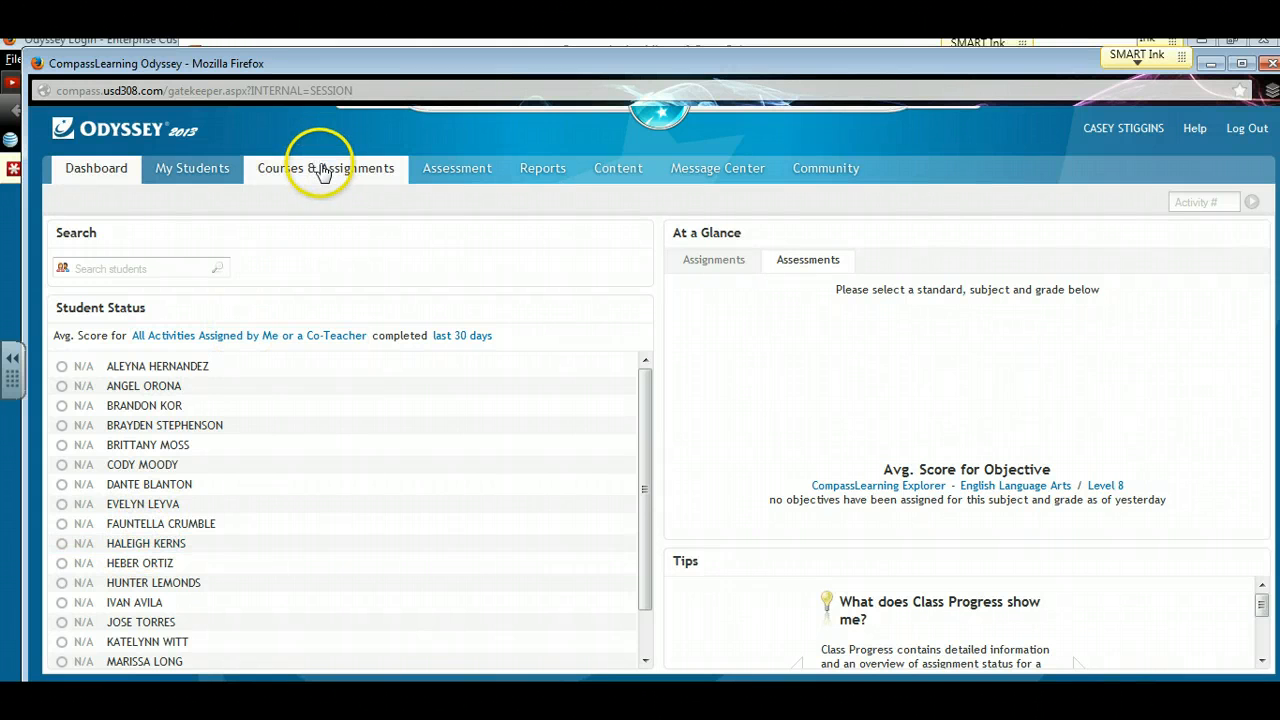
Step: Open the Assignment Builder and display its curriculum for choosing assignment content
click(321, 168)
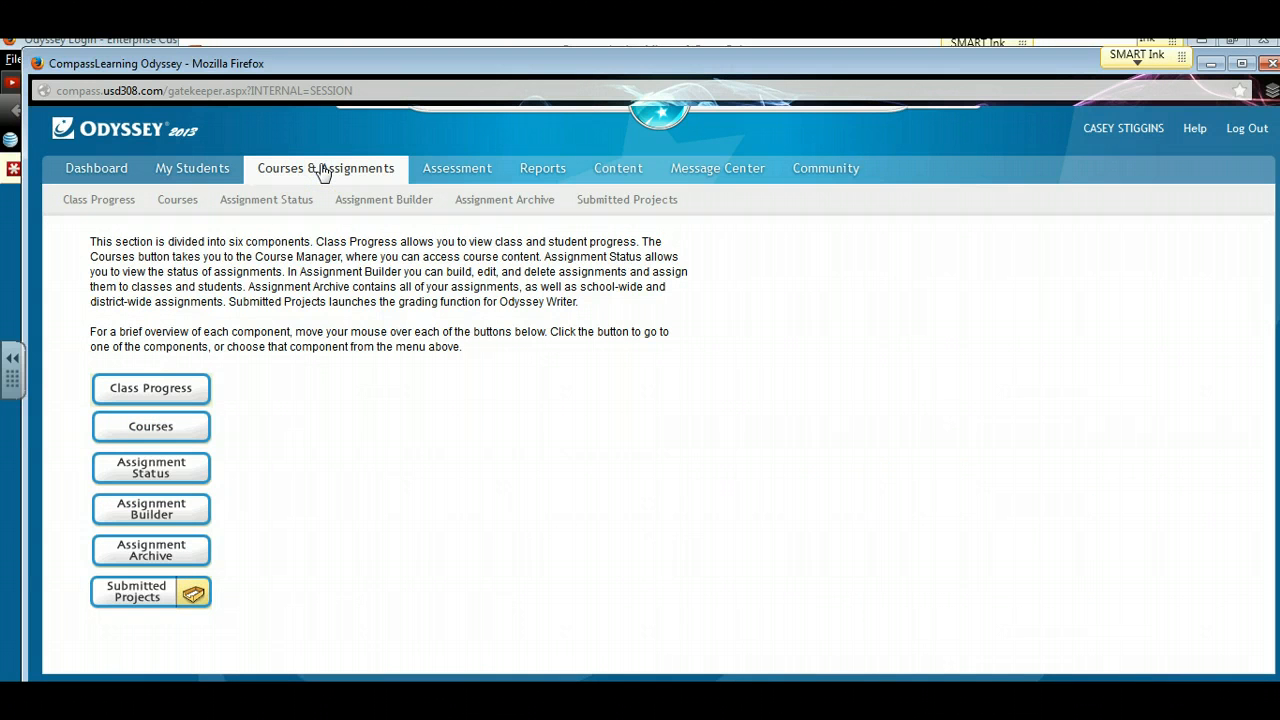
click(183, 509)
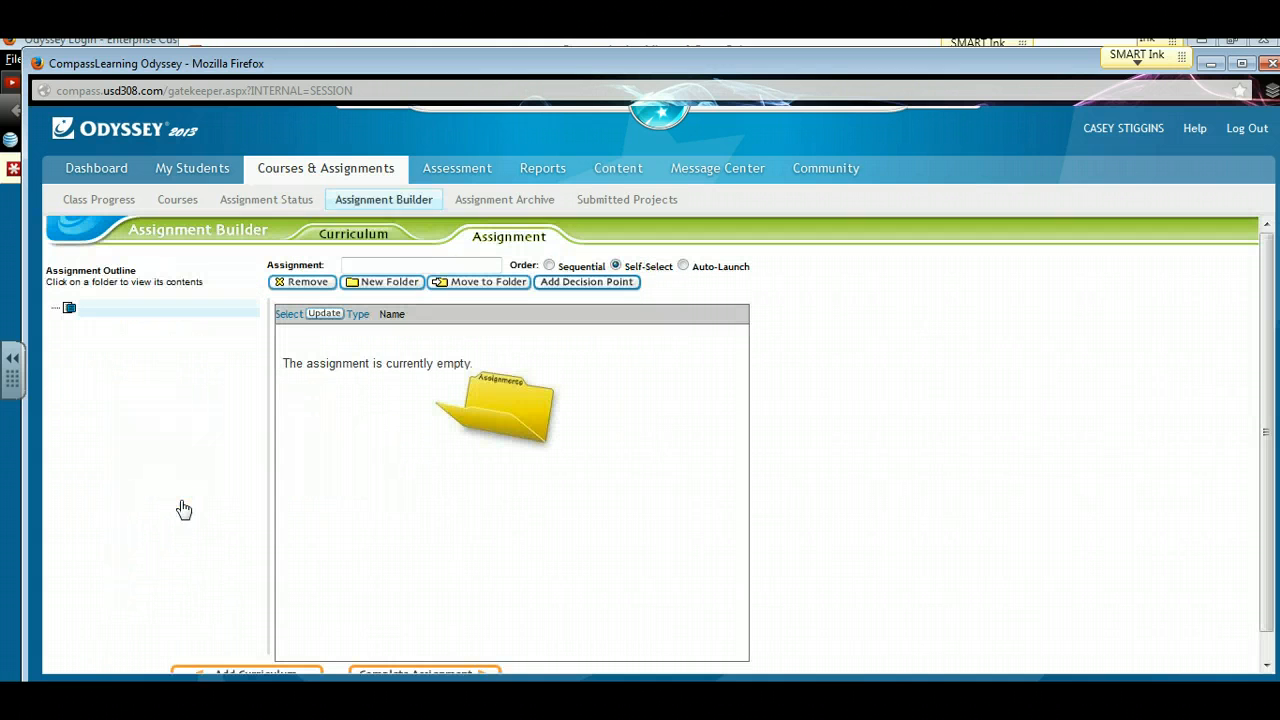
click(328, 241)
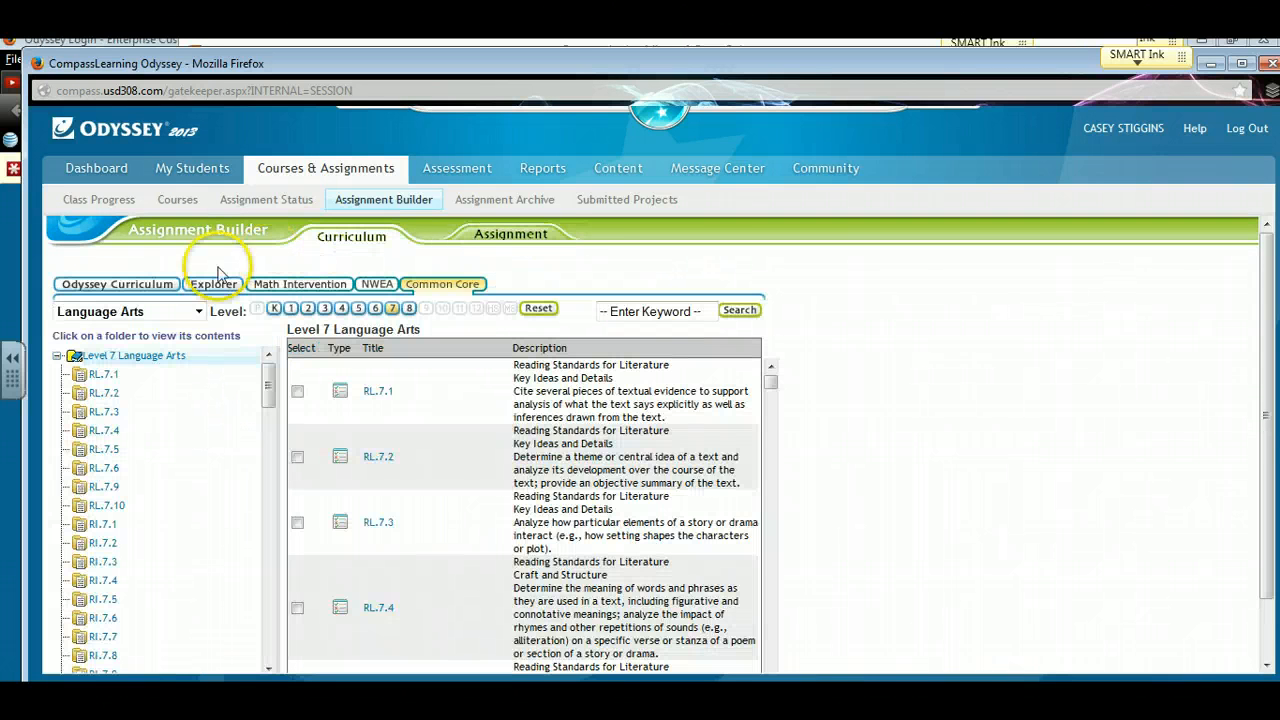
Step: Reset the Common Core subject selection, and choose Language Arts at level 7
click(190, 311)
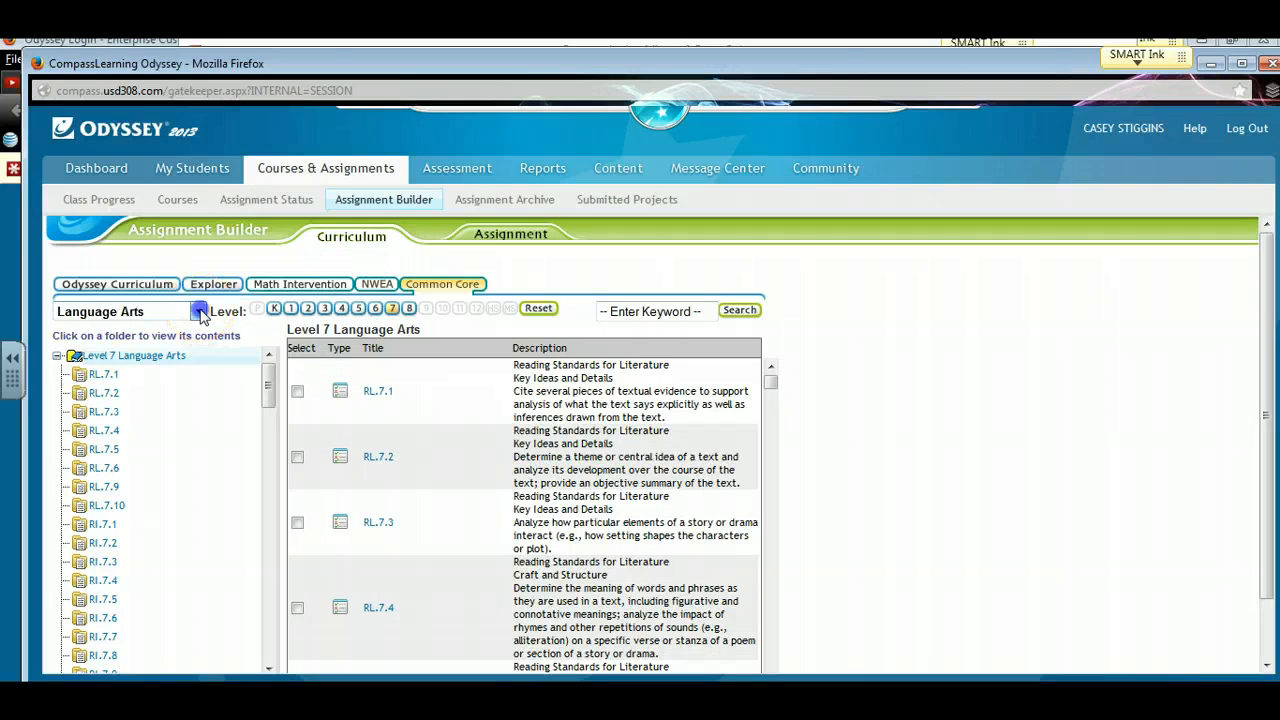
click(177, 338)
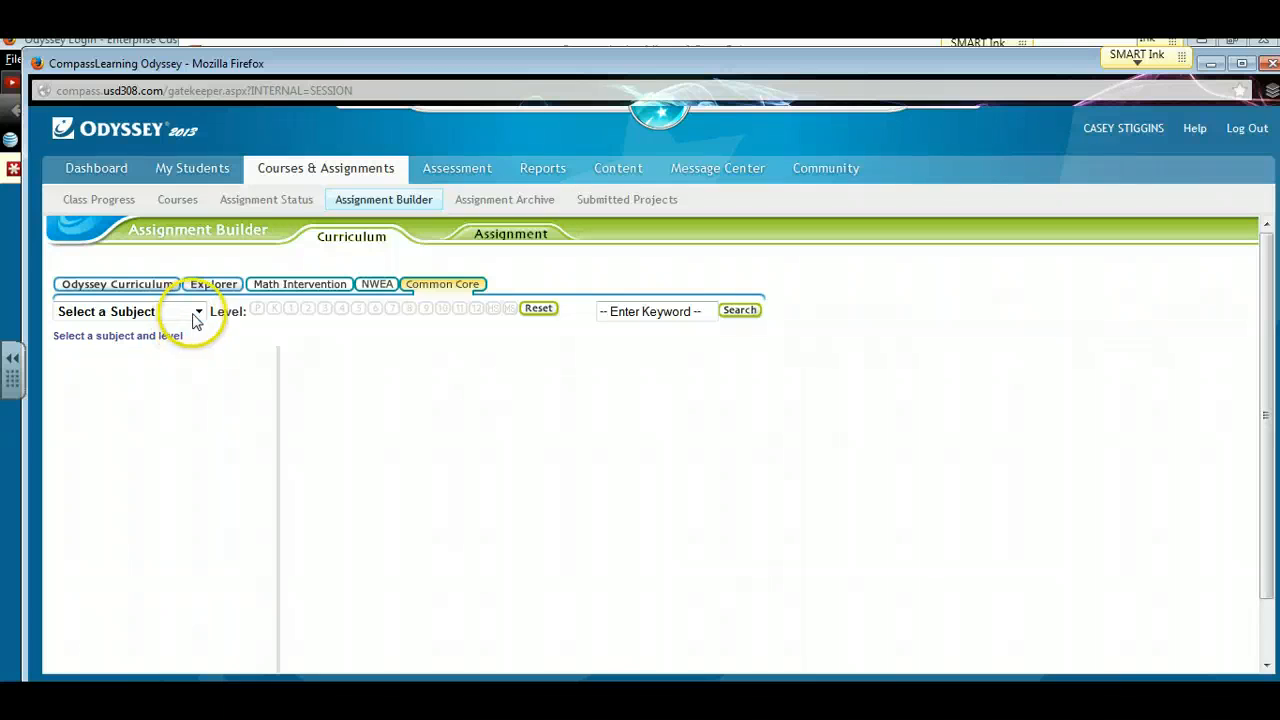
click(196, 311)
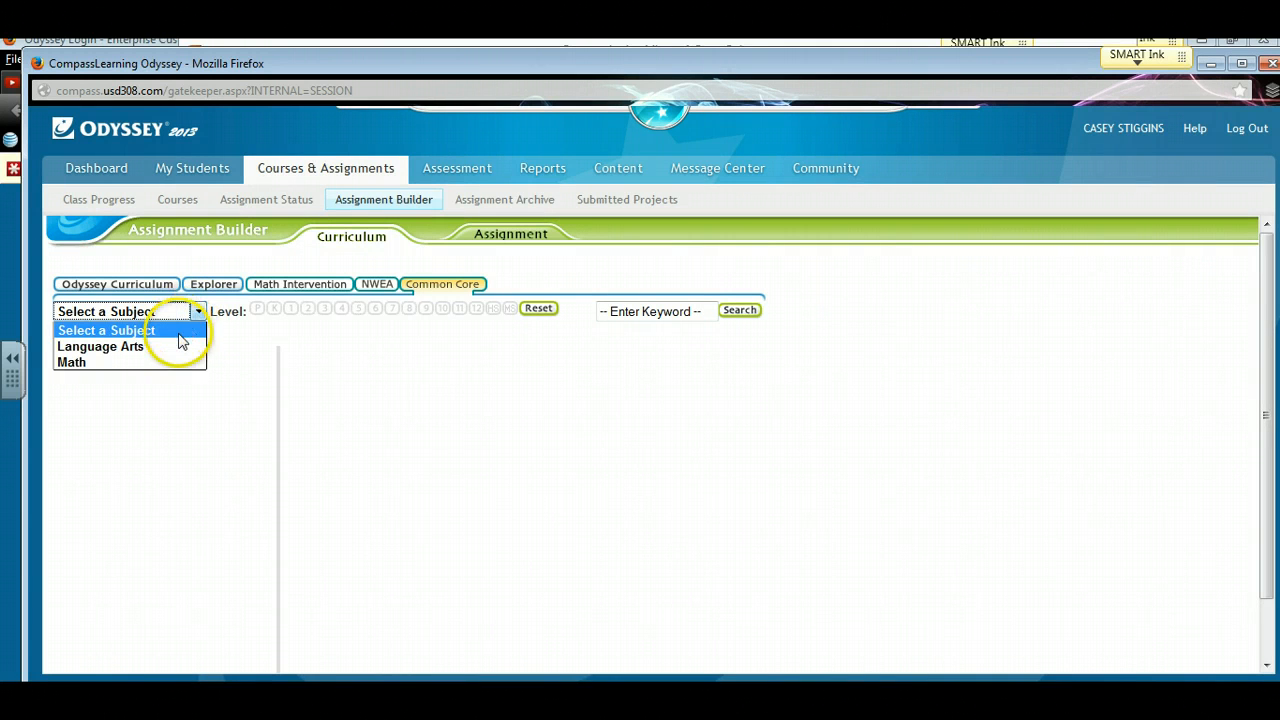
click(172, 348)
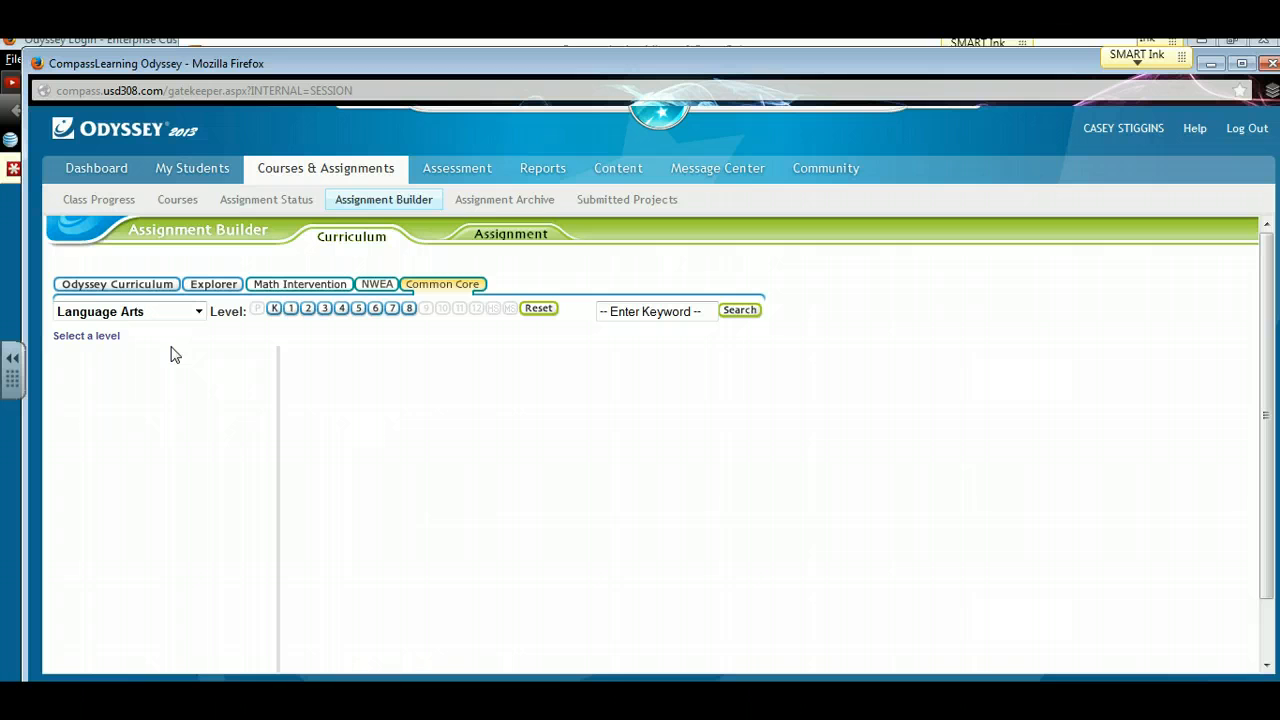
click(393, 310)
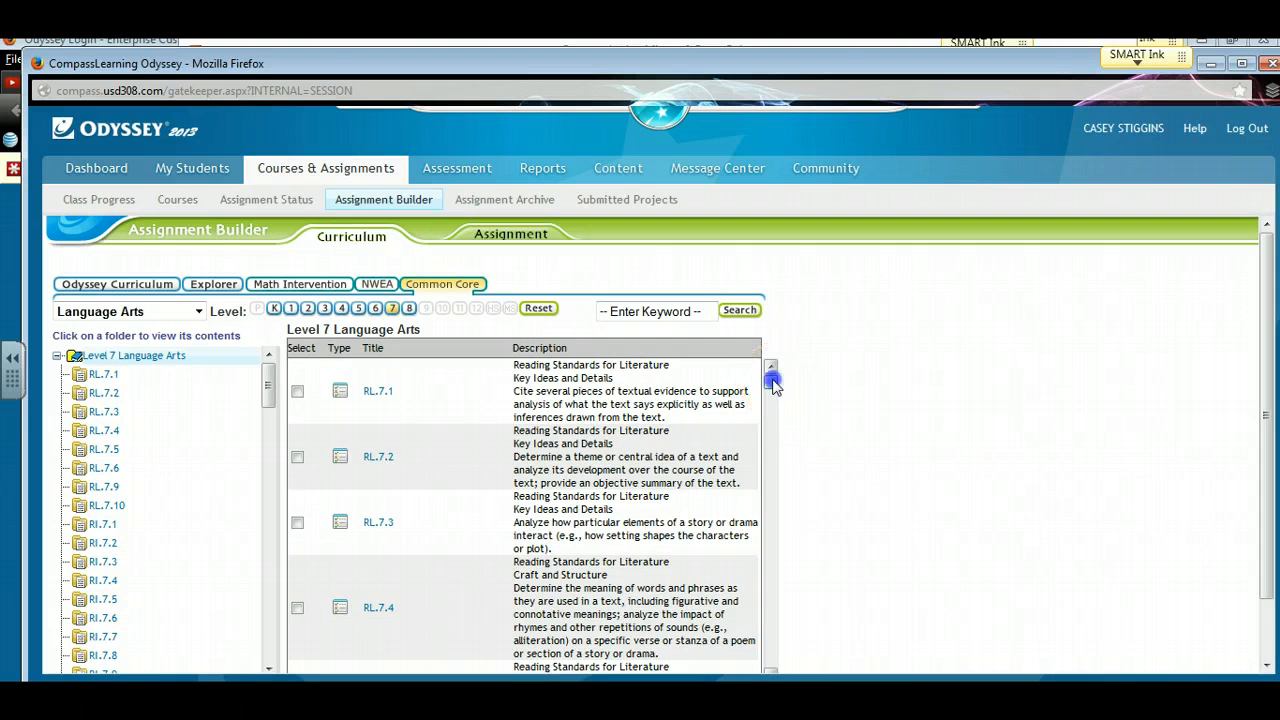
Step: Browse the Level 7 Language Arts standards and clear the placeholder text from the keyword search
drag(770, 382, 766, 438)
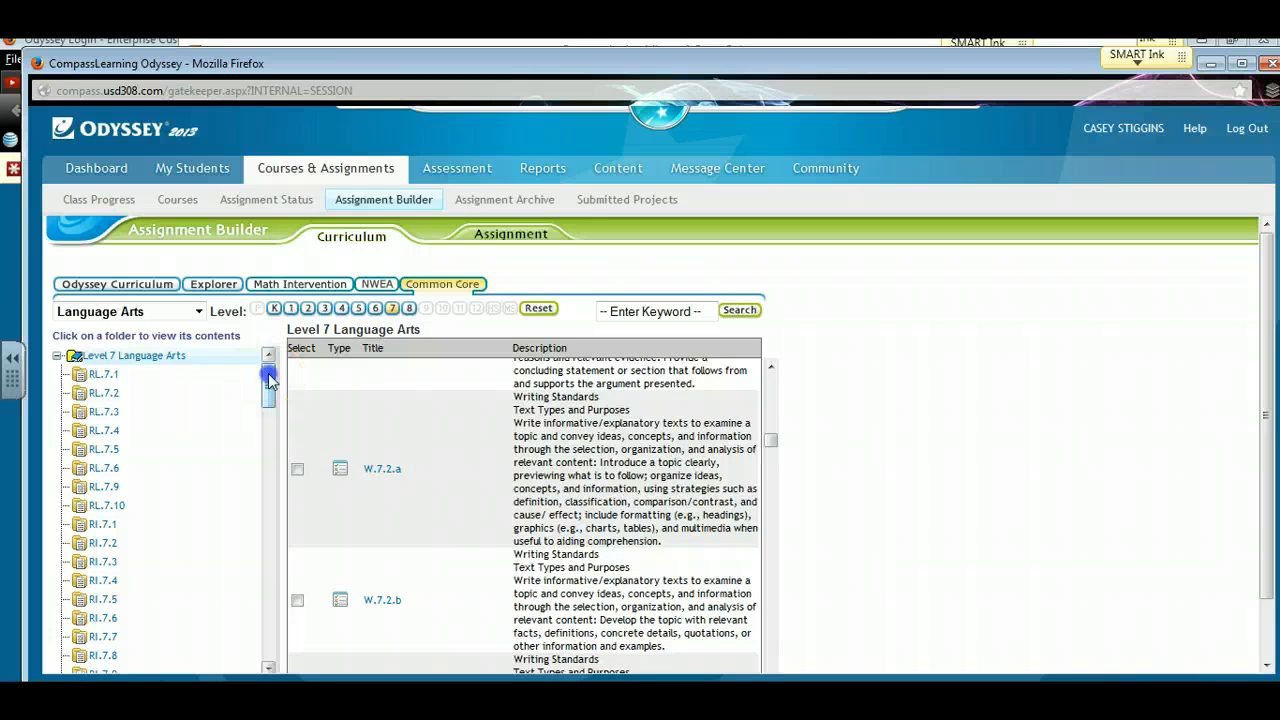
mouse_move(268, 380)
mouse_down()
mouse_move(270, 484)
mouse_move(270, 366)
mouse_up()
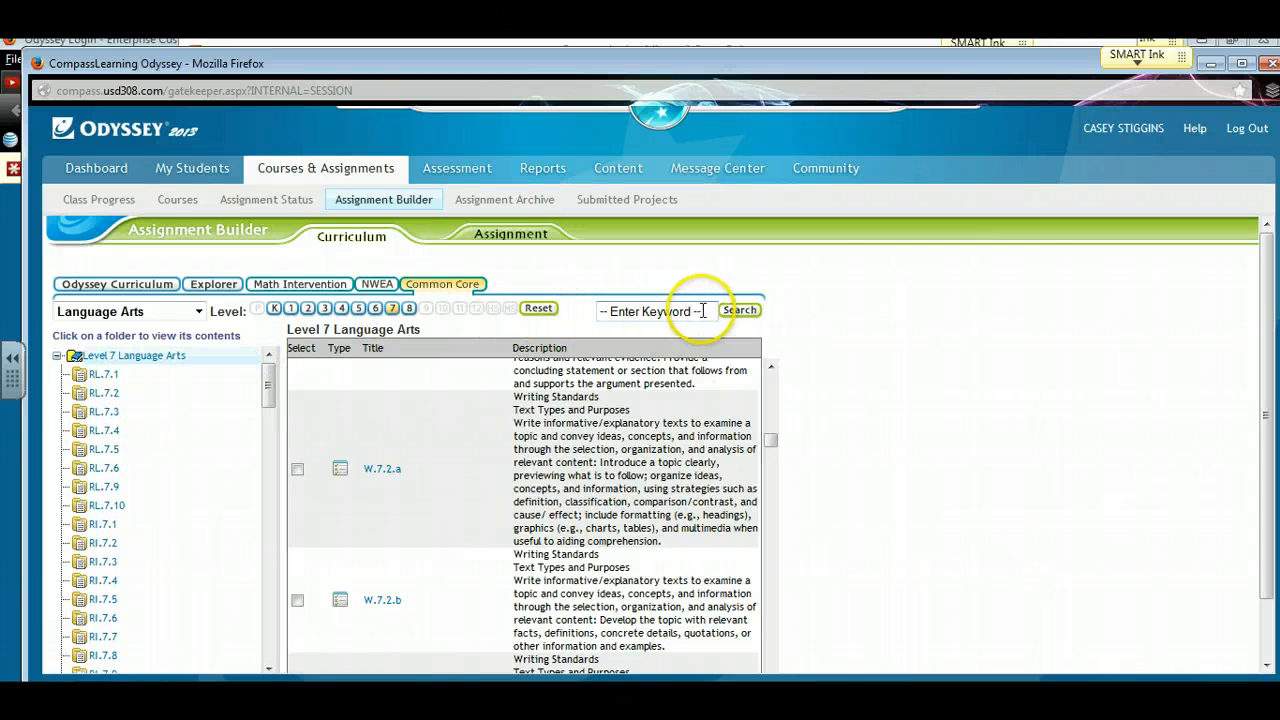
drag(704, 311, 592, 314)
key(BackSpace)
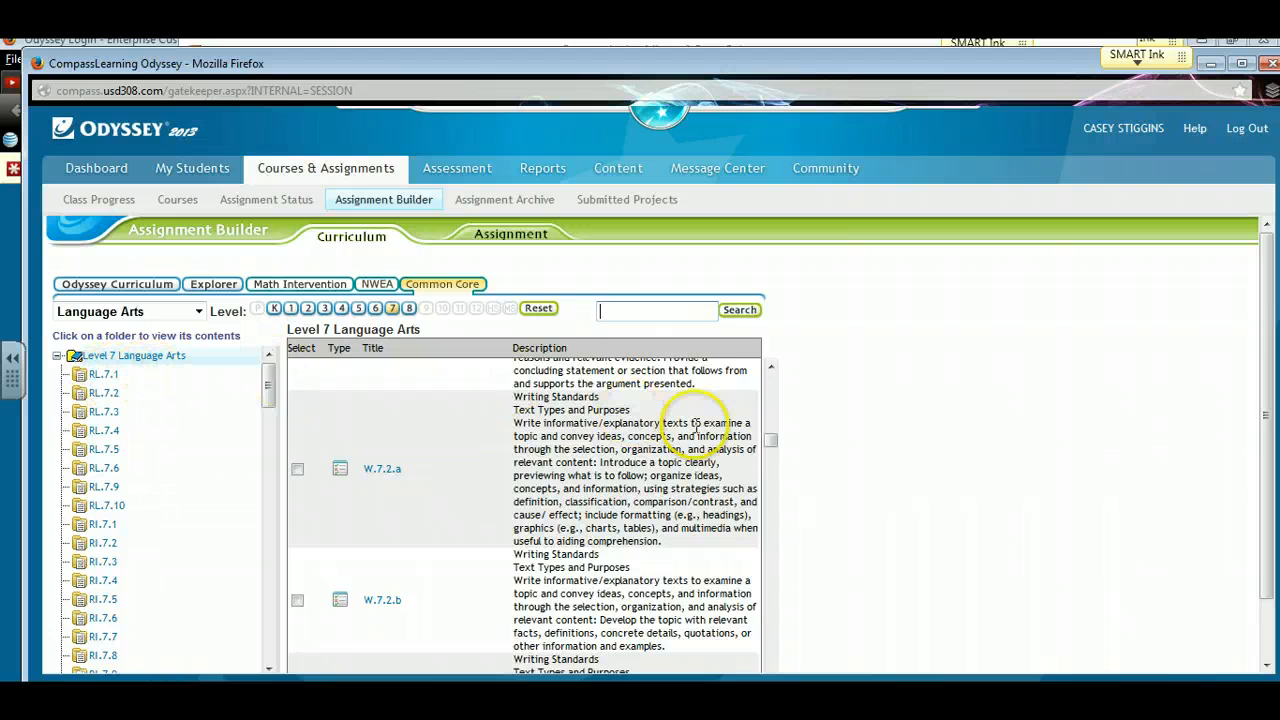
drag(771, 443, 770, 372)
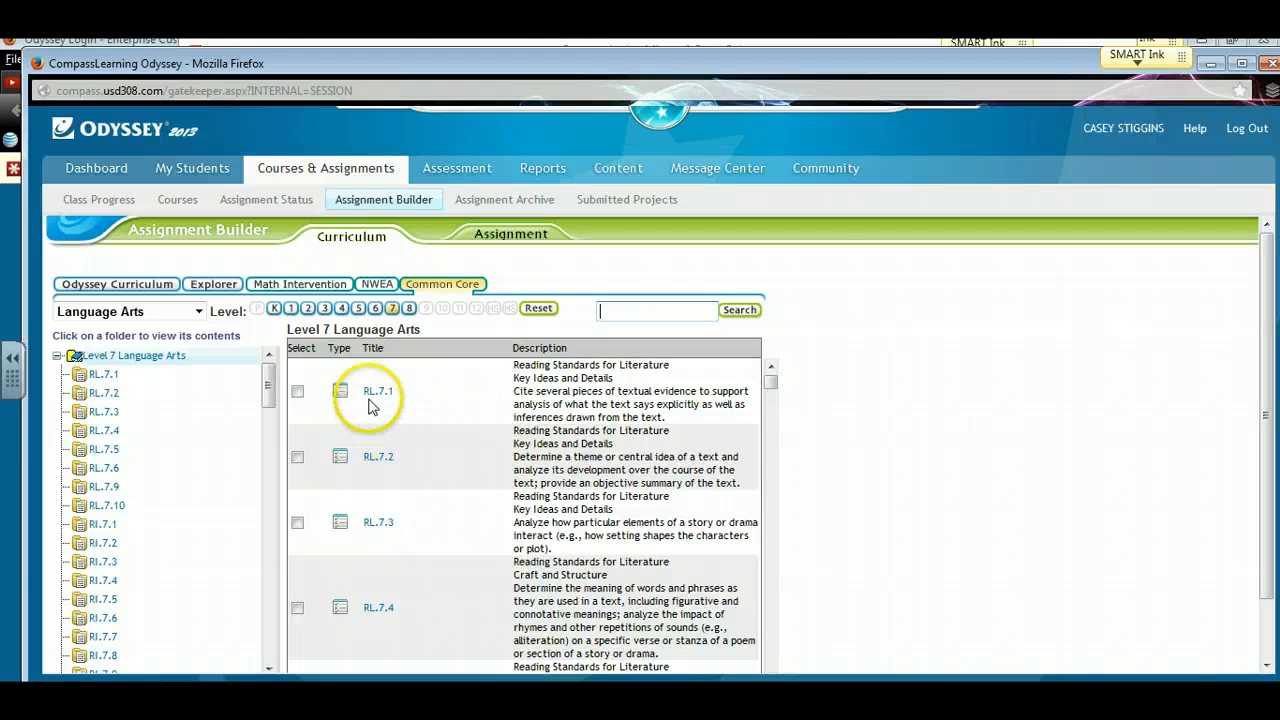
click(296, 396)
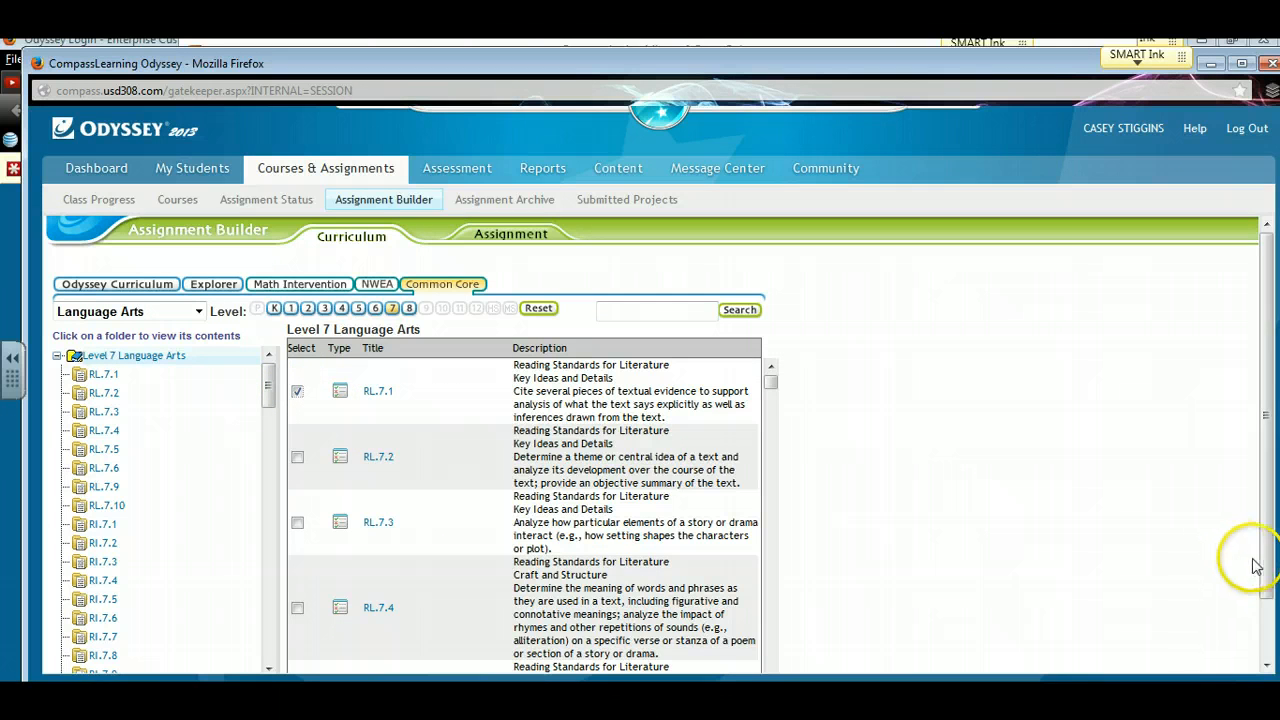
drag(1267, 572, 1234, 651)
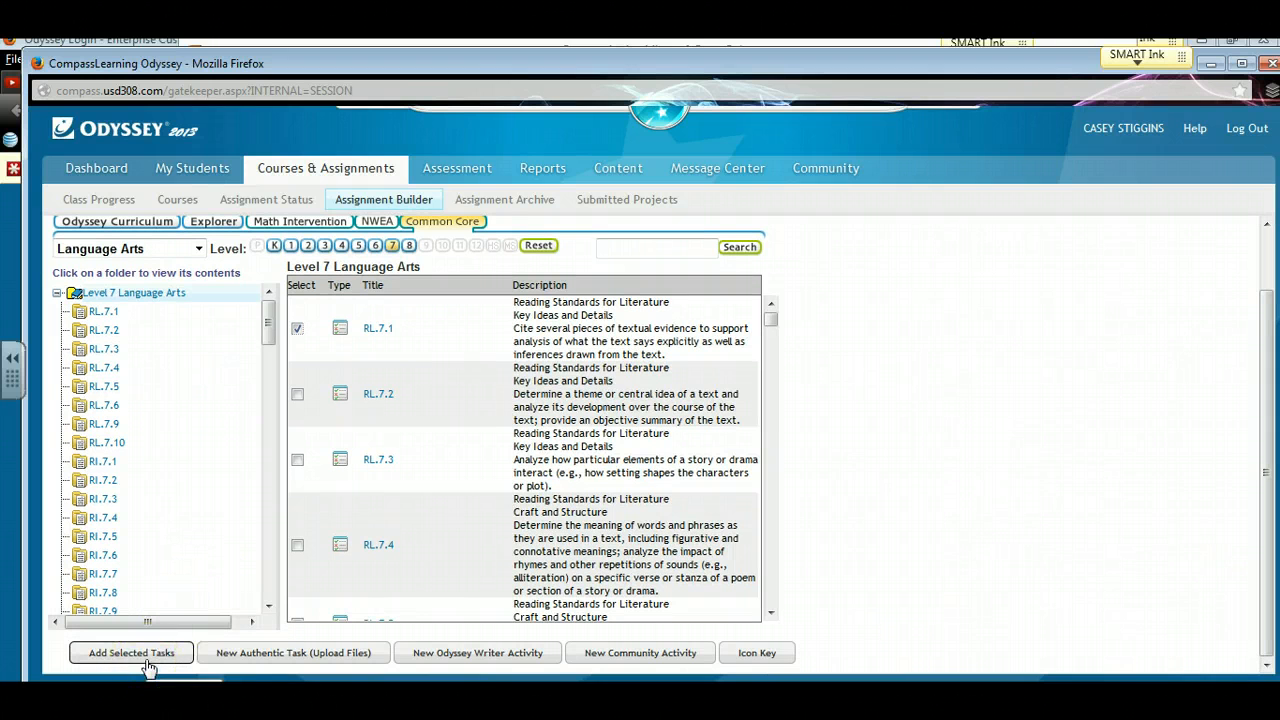
click(297, 330)
Step: Open standard RL.7.1 and look through its list of activities
click(377, 332)
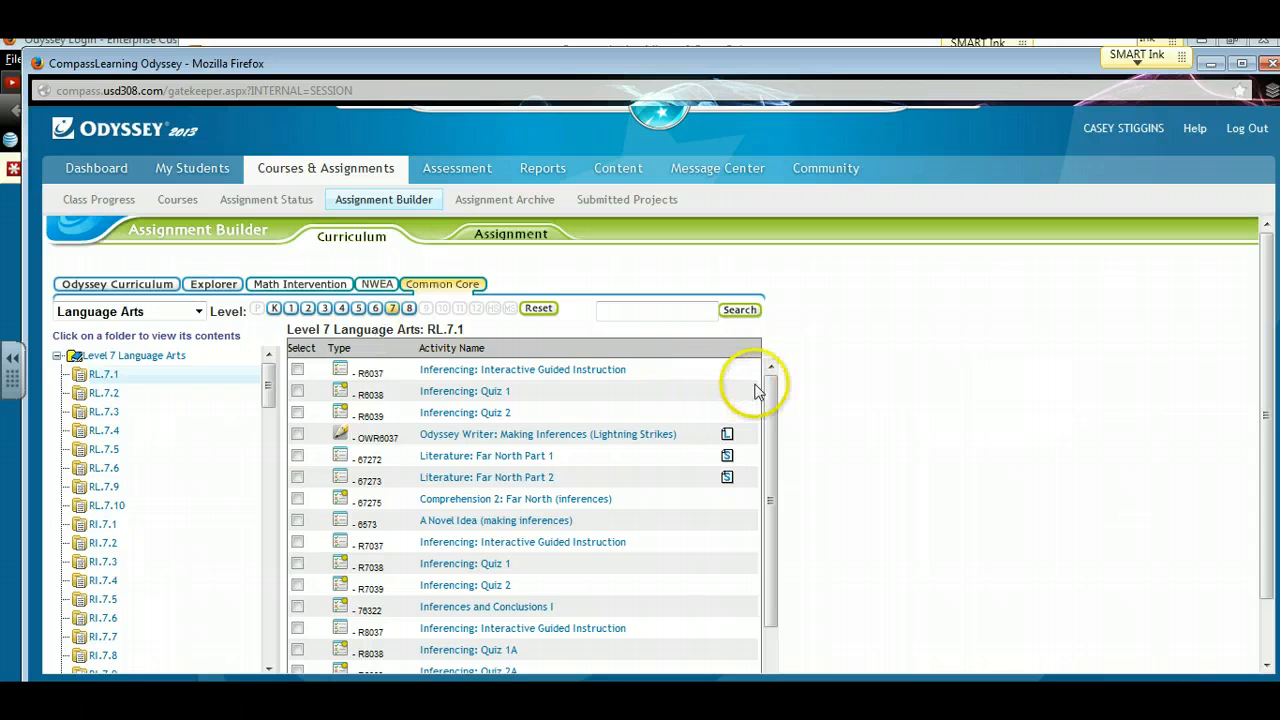
drag(770, 385, 771, 497)
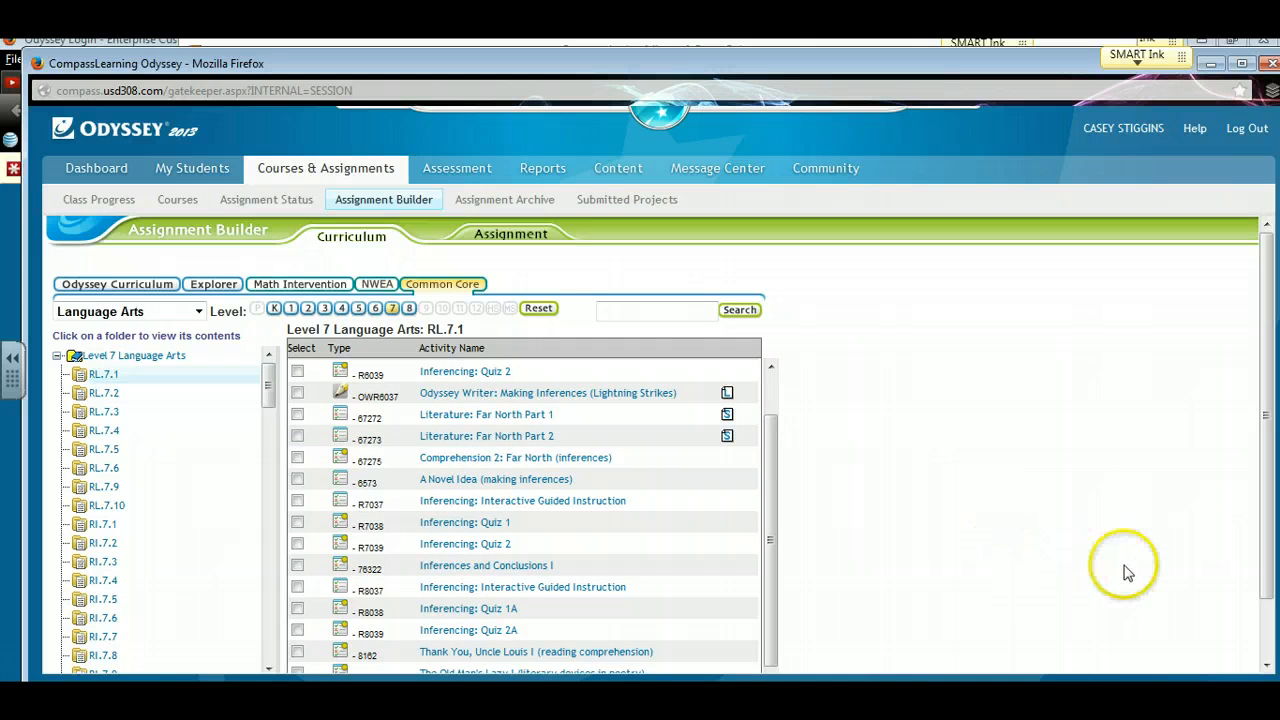
mouse_move(1262, 533)
mouse_down()
mouse_move(1264, 594)
mouse_move(1260, 543)
mouse_up()
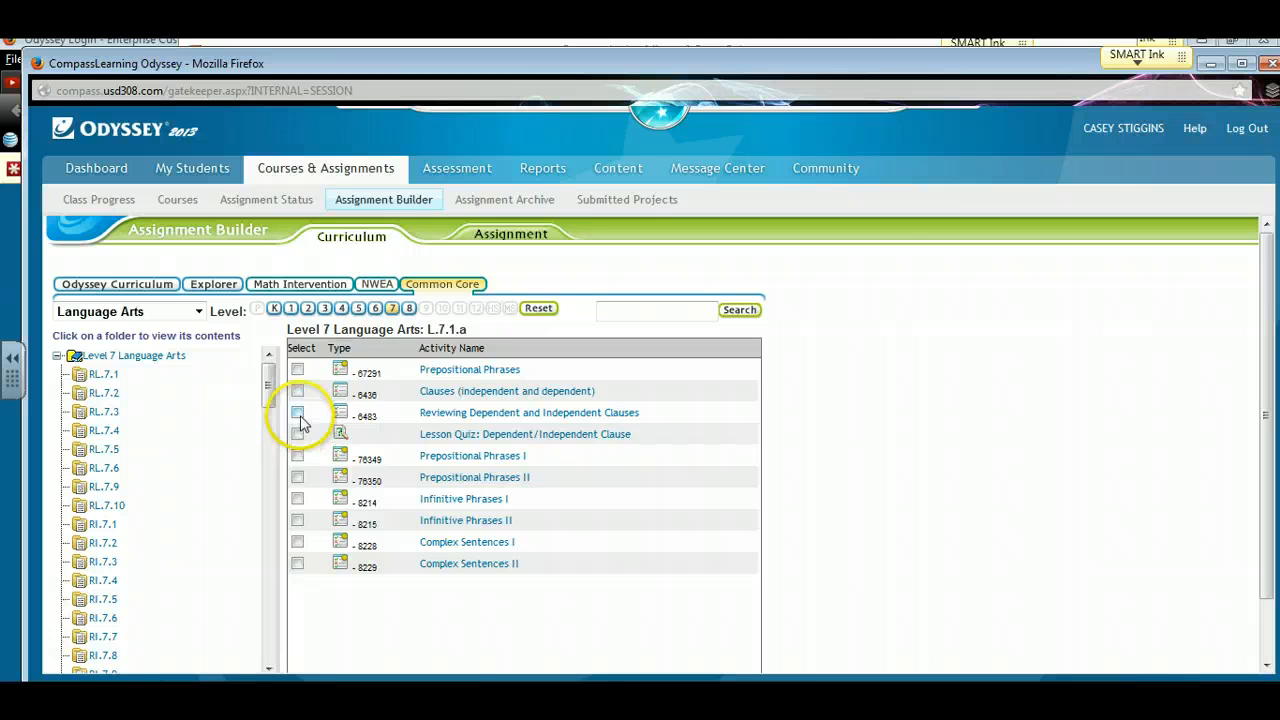
Step: Select every activity under standard L.7.1.a, from Prepositional Phrases to Complex Sentences II, and add them to the assignment
click(297, 370)
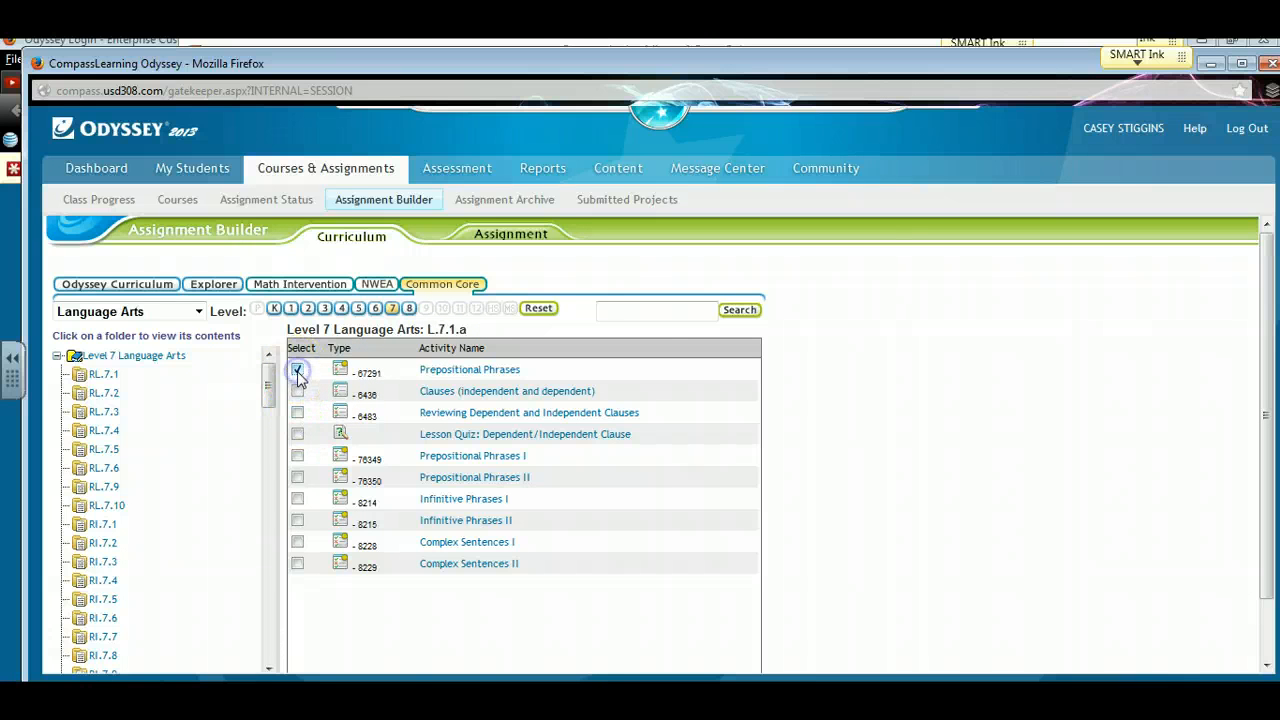
click(297, 391)
click(297, 413)
click(297, 434)
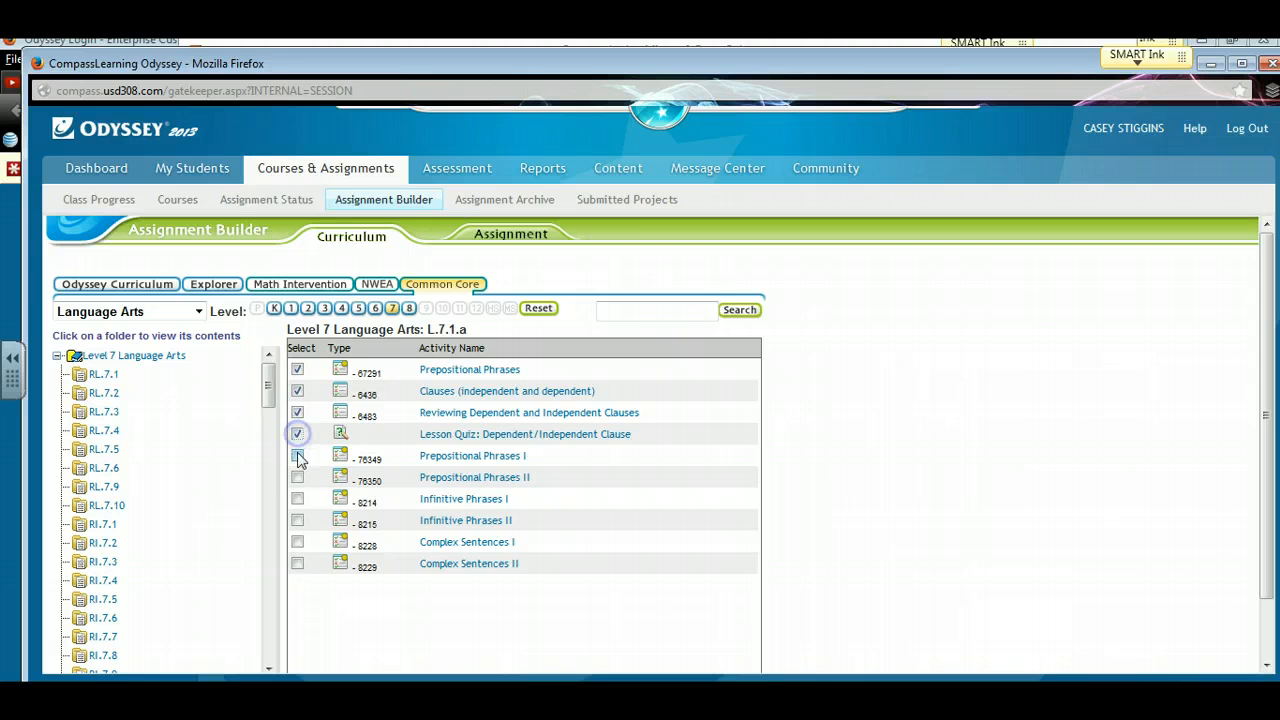
click(297, 456)
click(298, 478)
click(299, 499)
click(297, 521)
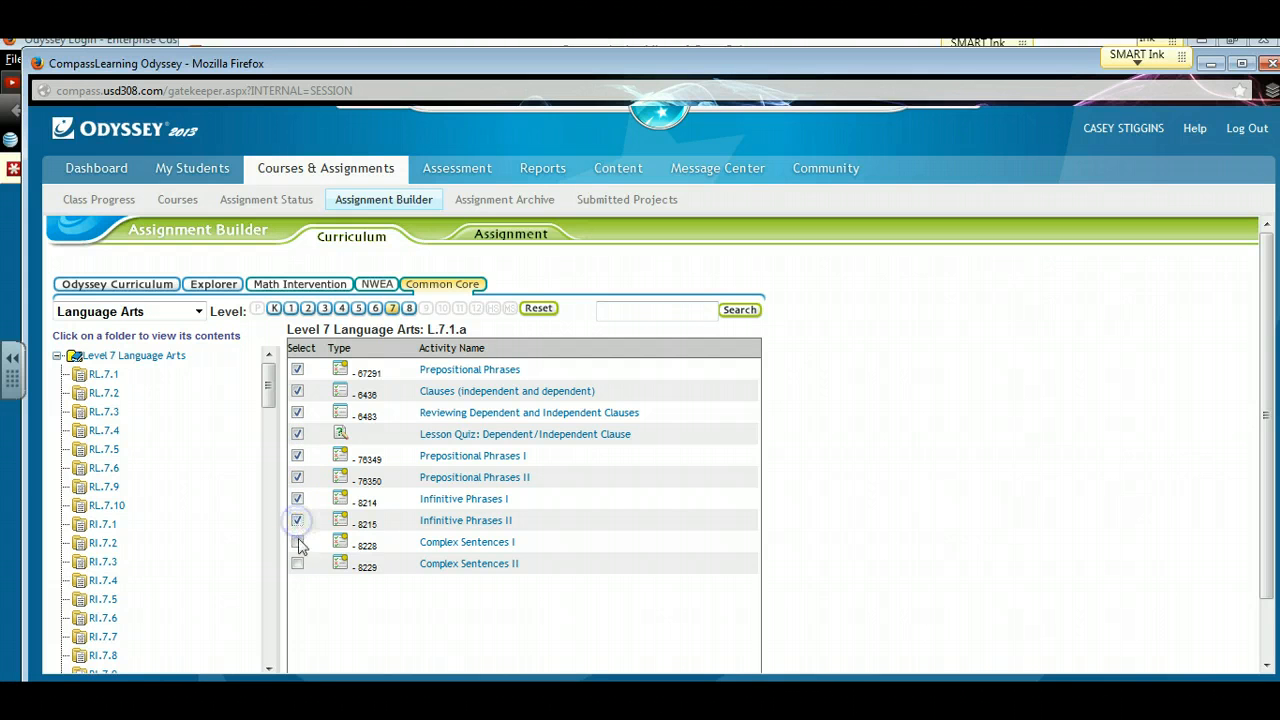
click(297, 542)
click(297, 565)
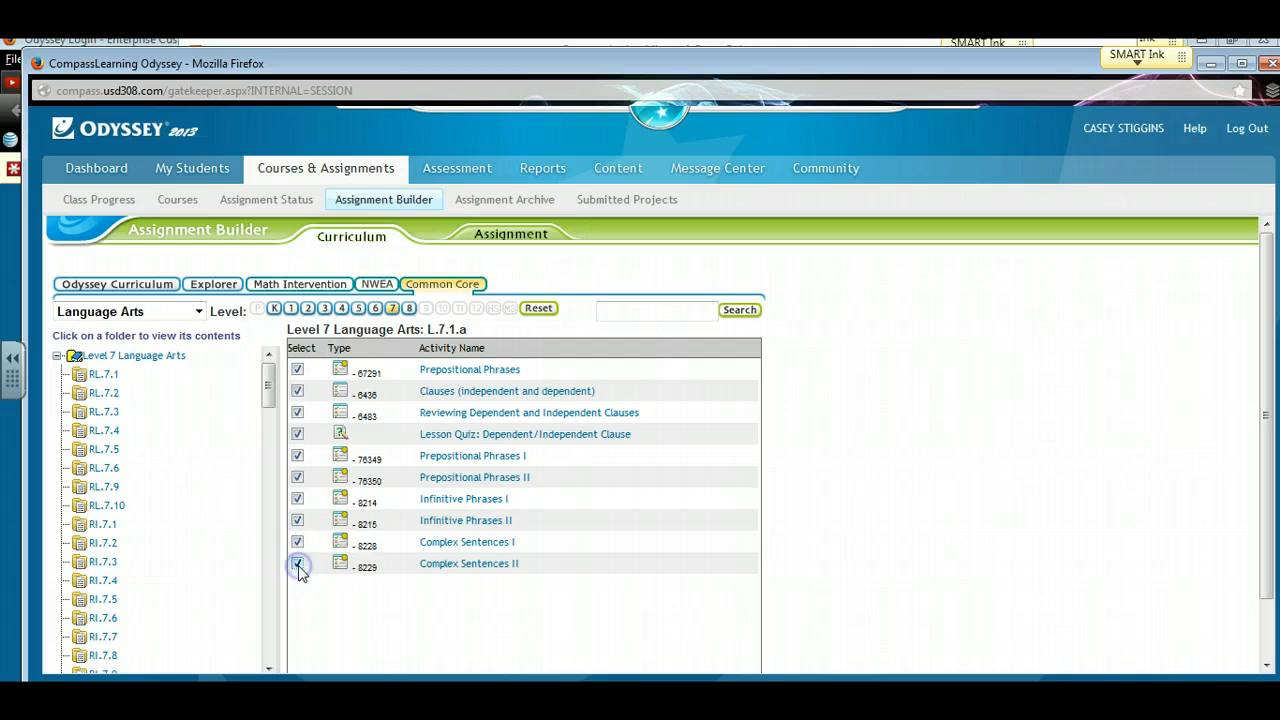
drag(1267, 418, 1267, 474)
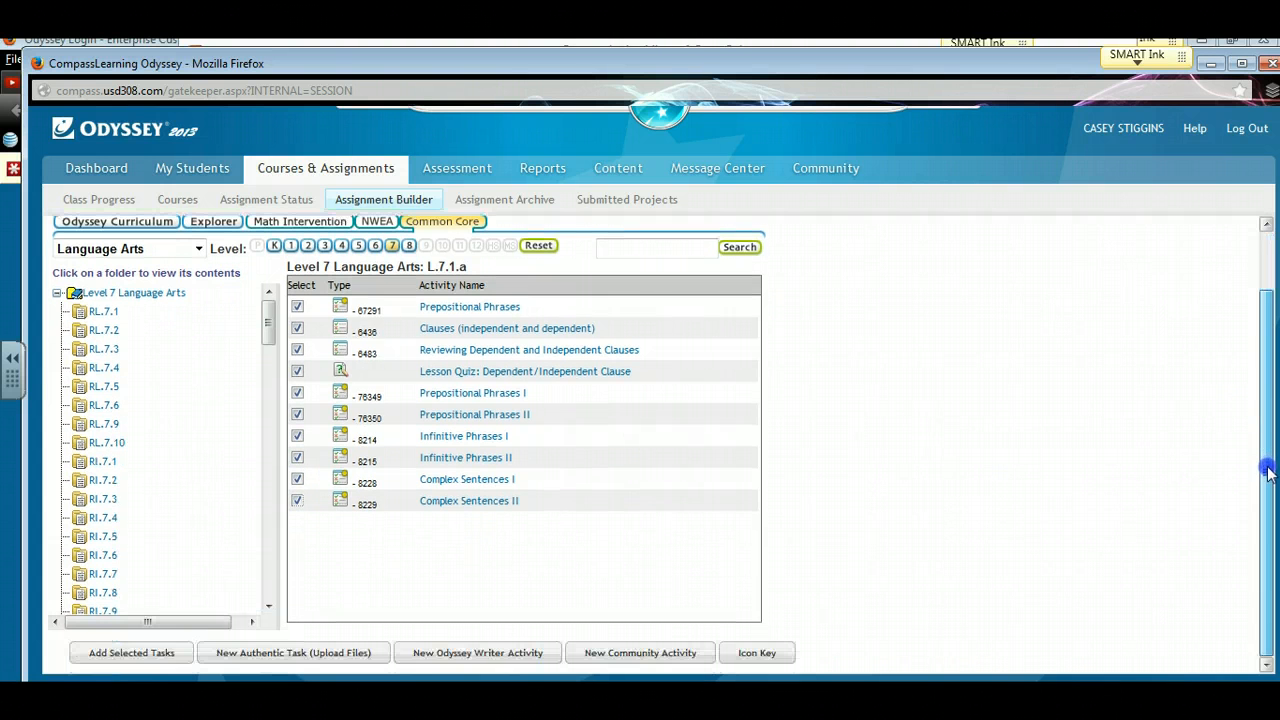
click(140, 655)
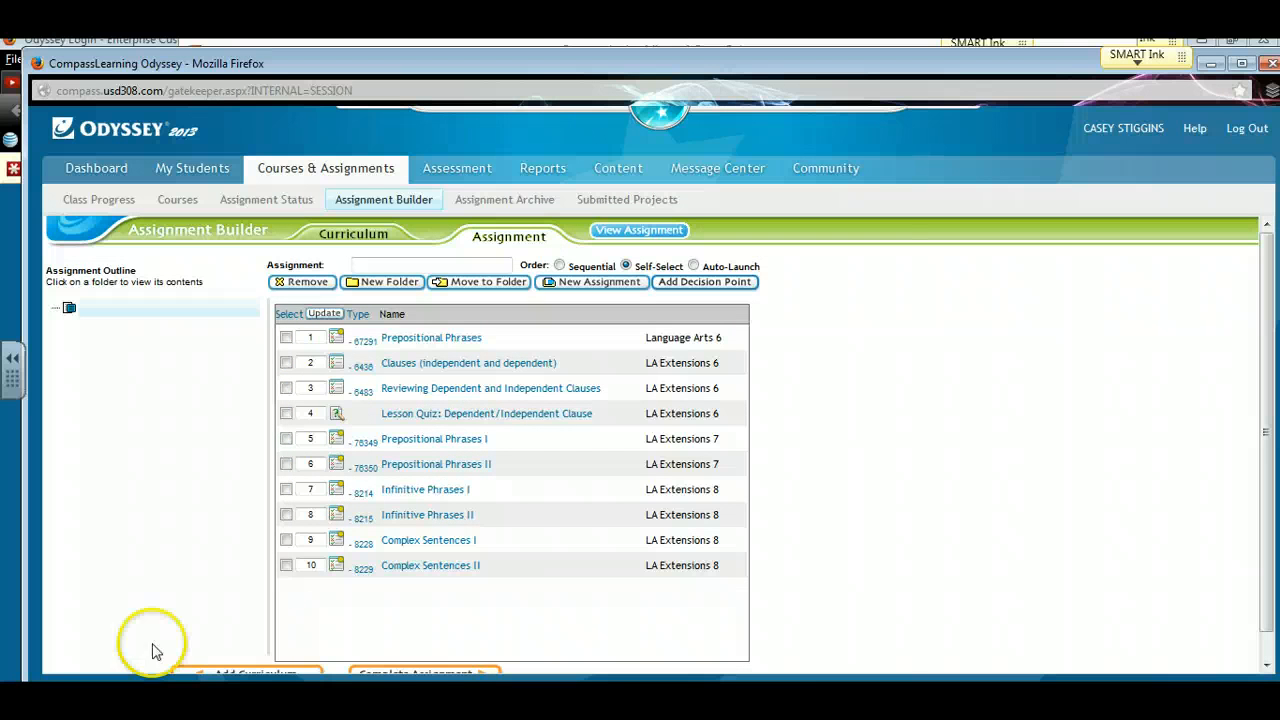
click(286, 338)
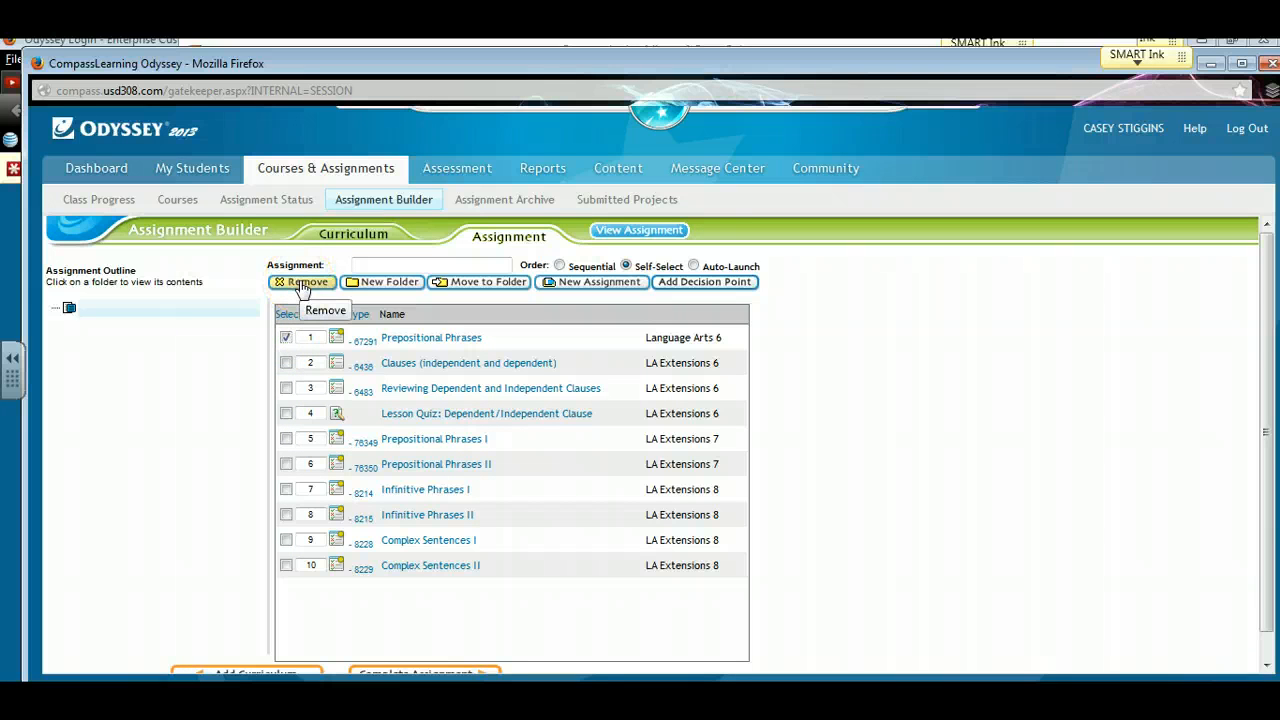
click(286, 338)
click(922, 403)
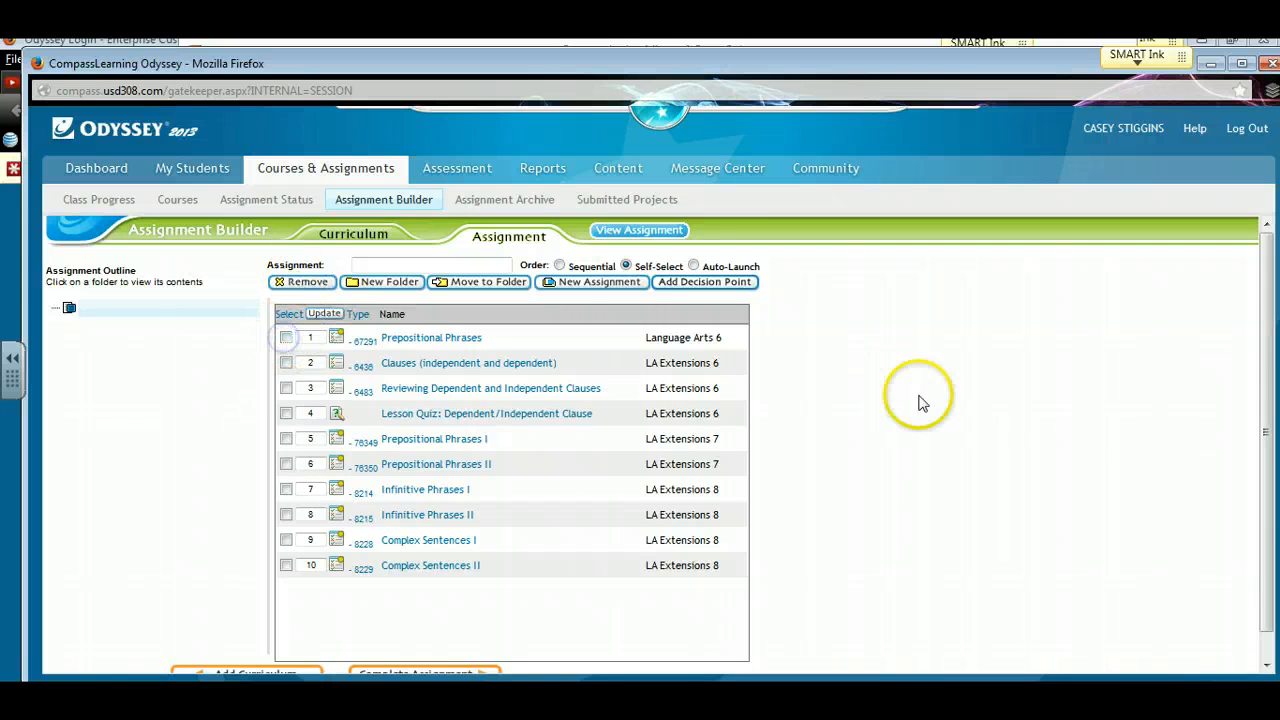
Step: Return from the assignment to the curriculum and reopen the activities of standard L.7.1.a
drag(1267, 367, 1262, 402)
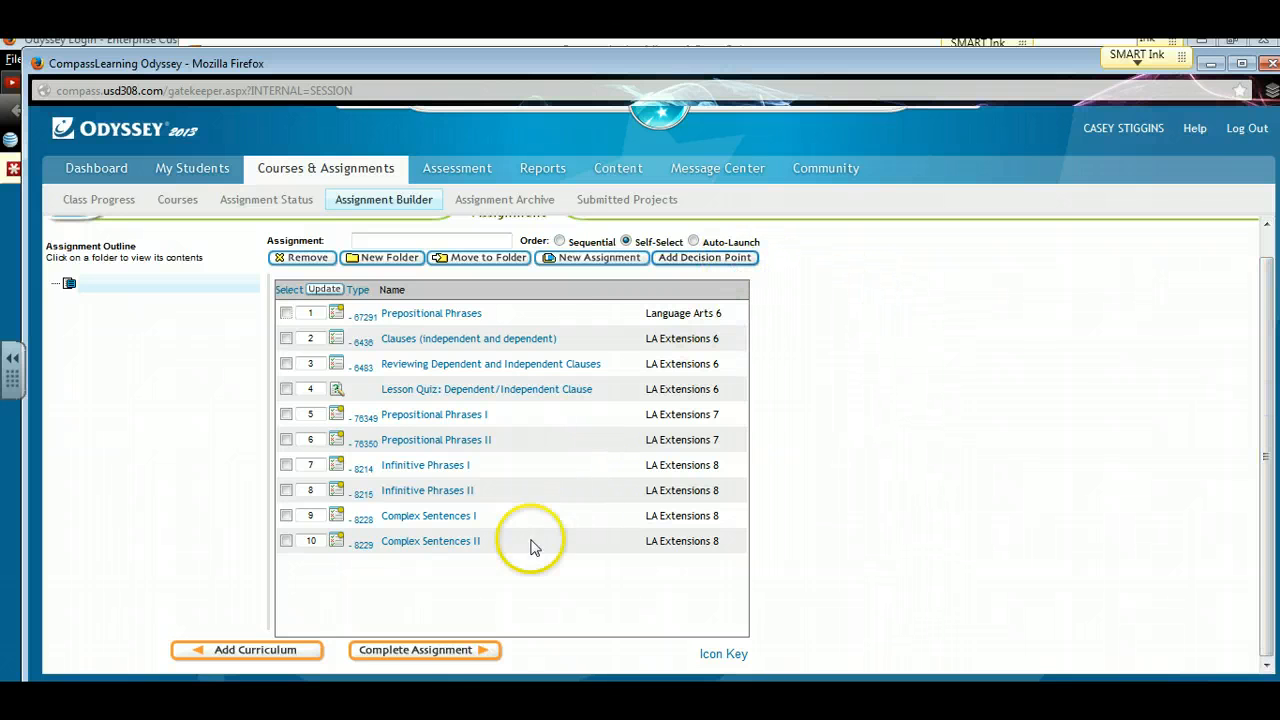
click(455, 650)
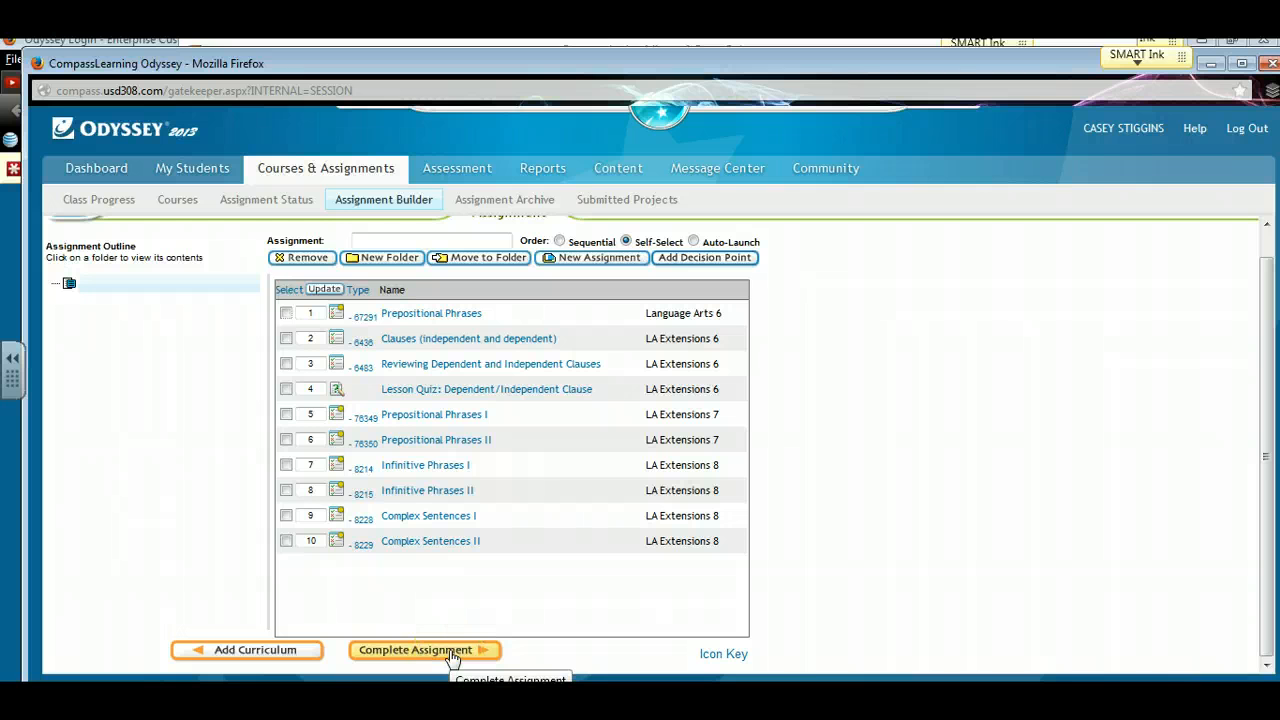
click(300, 652)
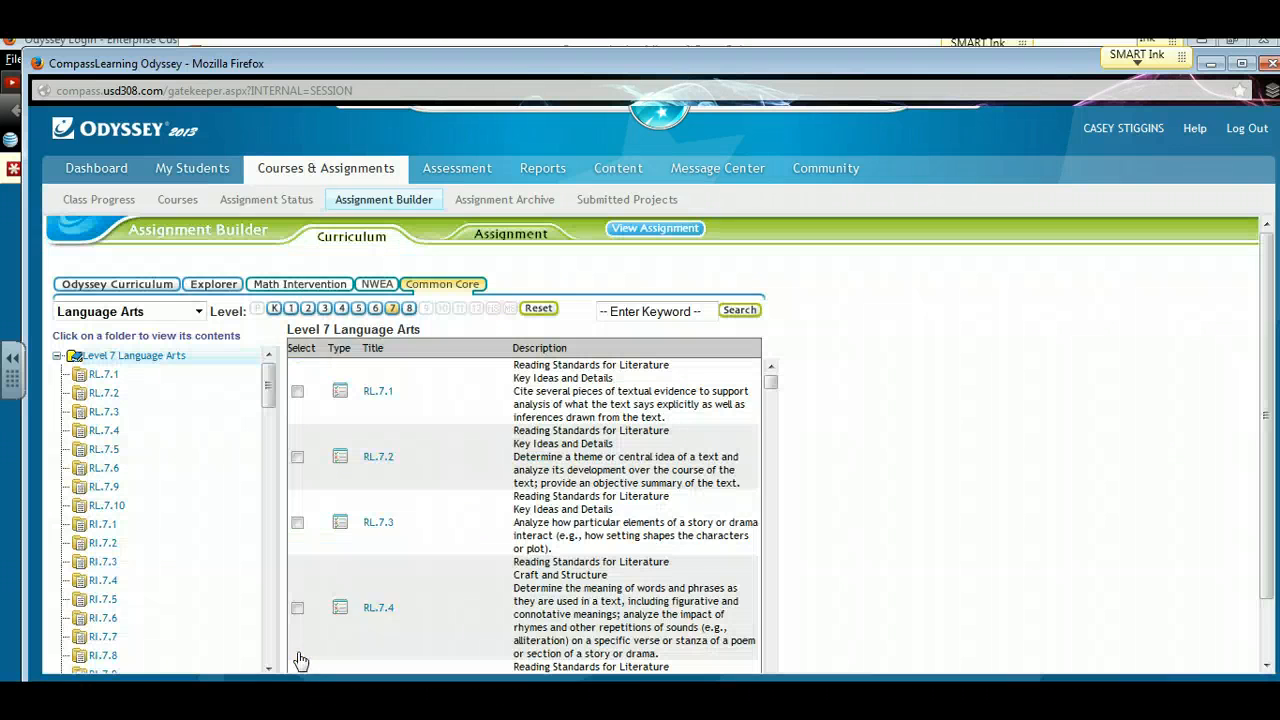
drag(267, 383, 271, 509)
click(110, 541)
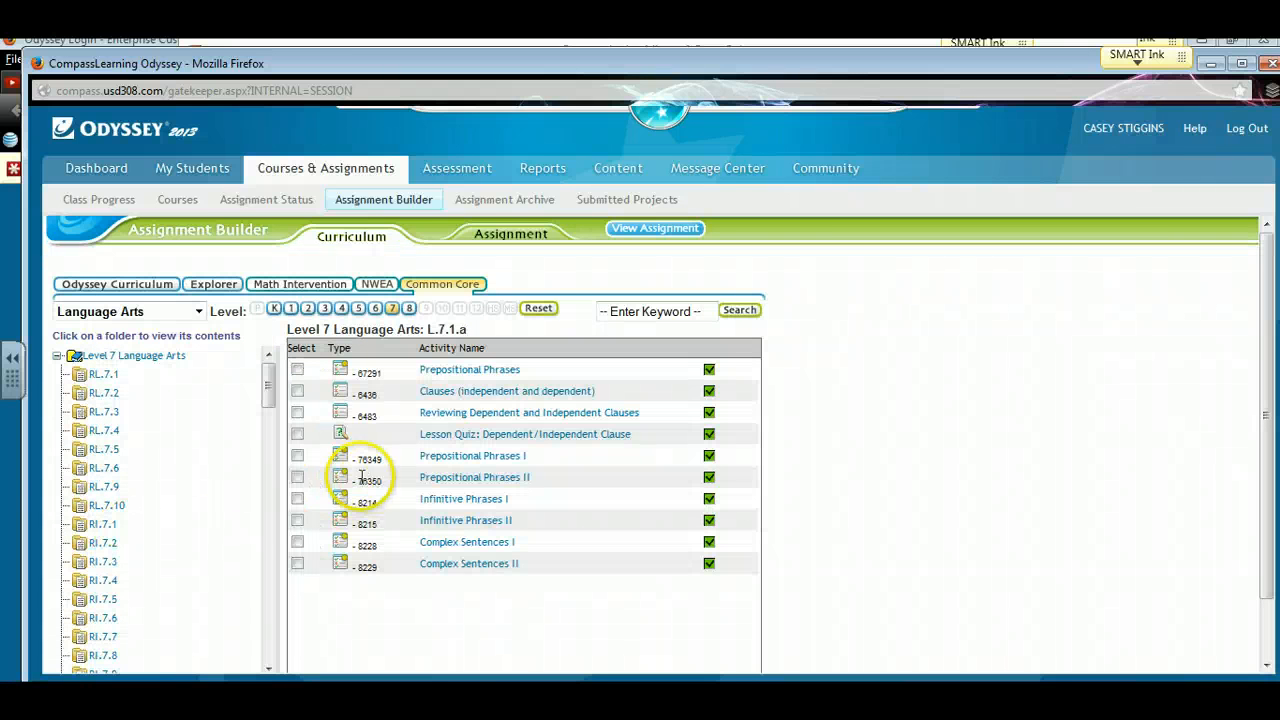
Step: Add the Lesson Quiz: Dependent/Independent Clause to the assignment a second time
click(297, 433)
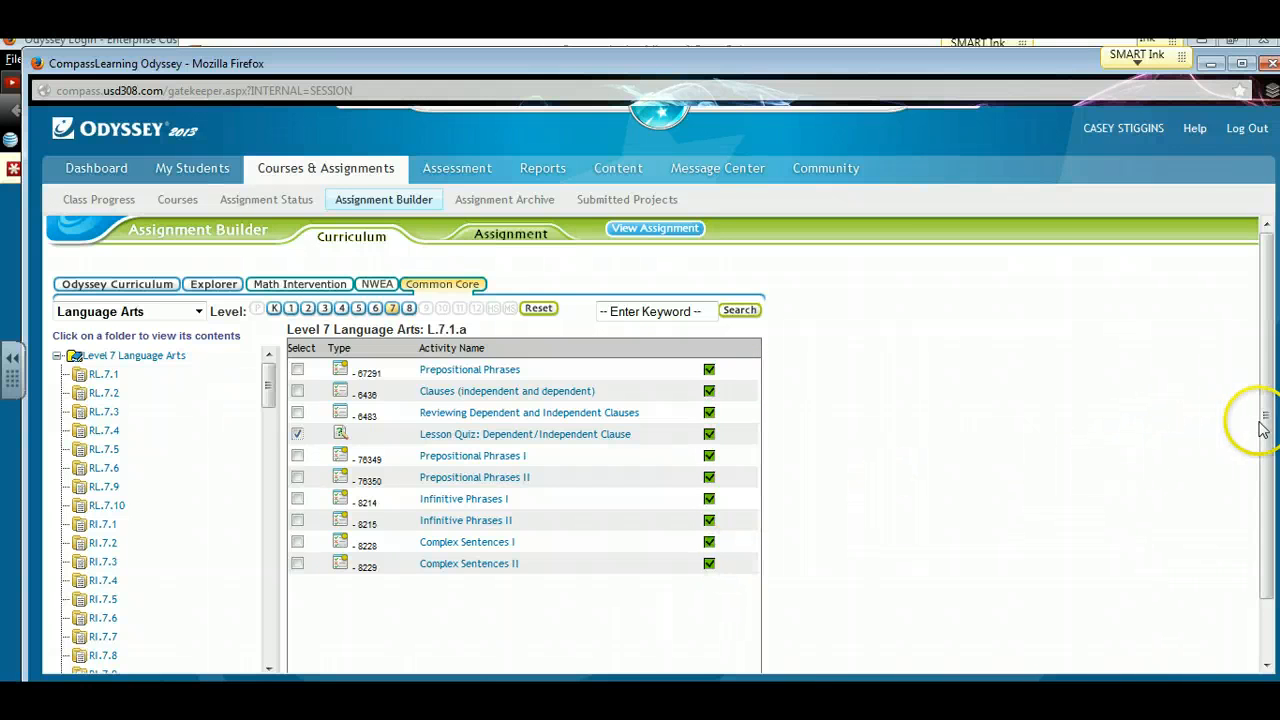
drag(1262, 425, 1262, 493)
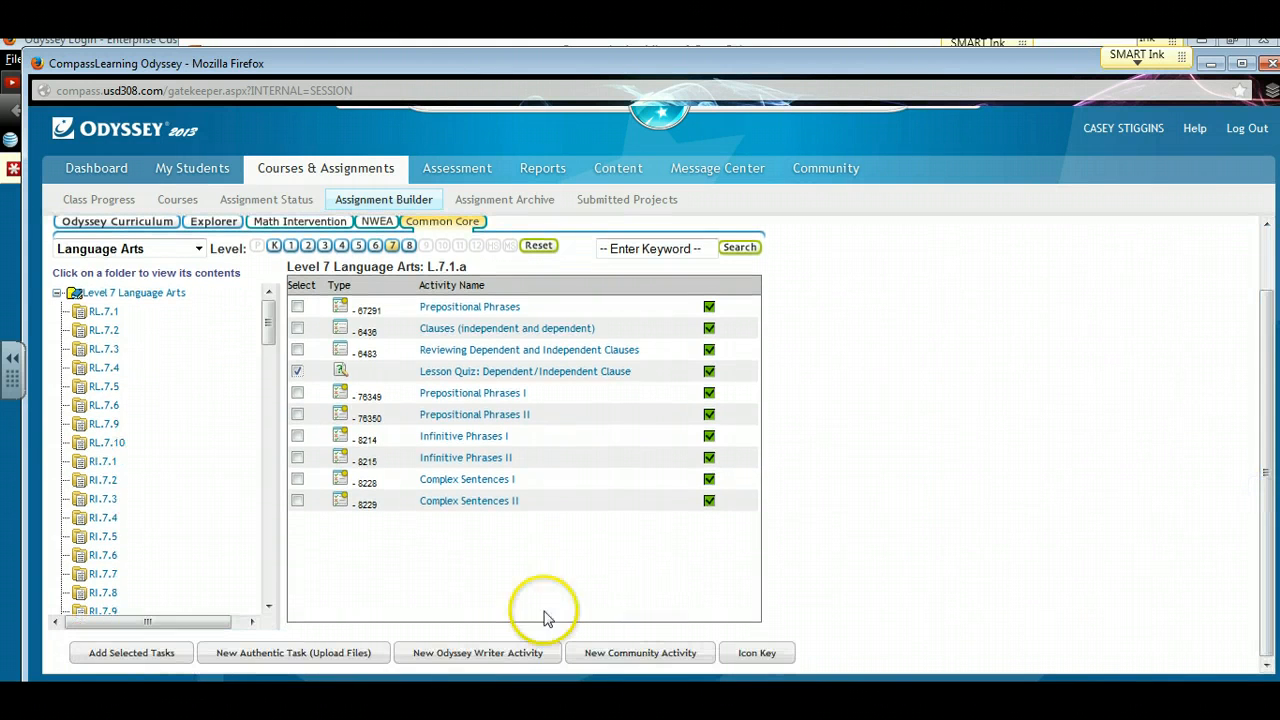
click(143, 655)
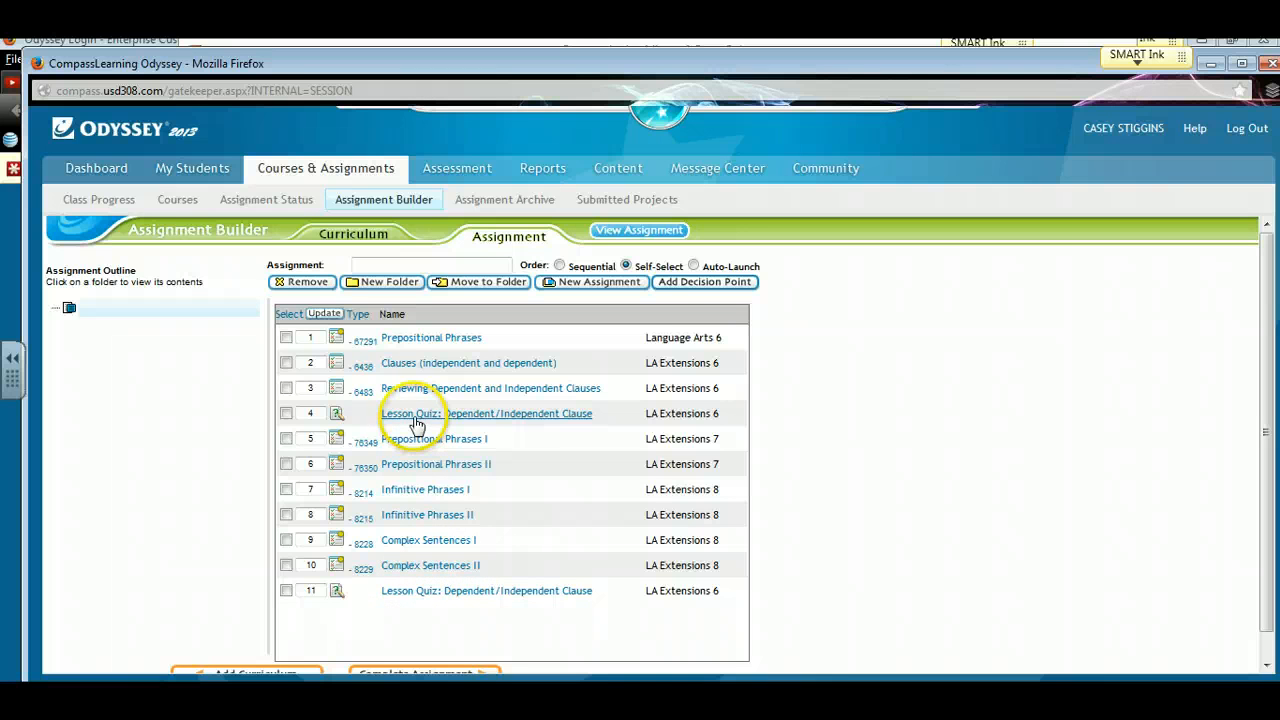
Step: Number the upper Lesson Quiz 1, Prepositional Phrases 2, Clauses 3 and Reviewing Dependent and Independent Clauses 4, and proceed to completing the assignment
double_click(309, 414)
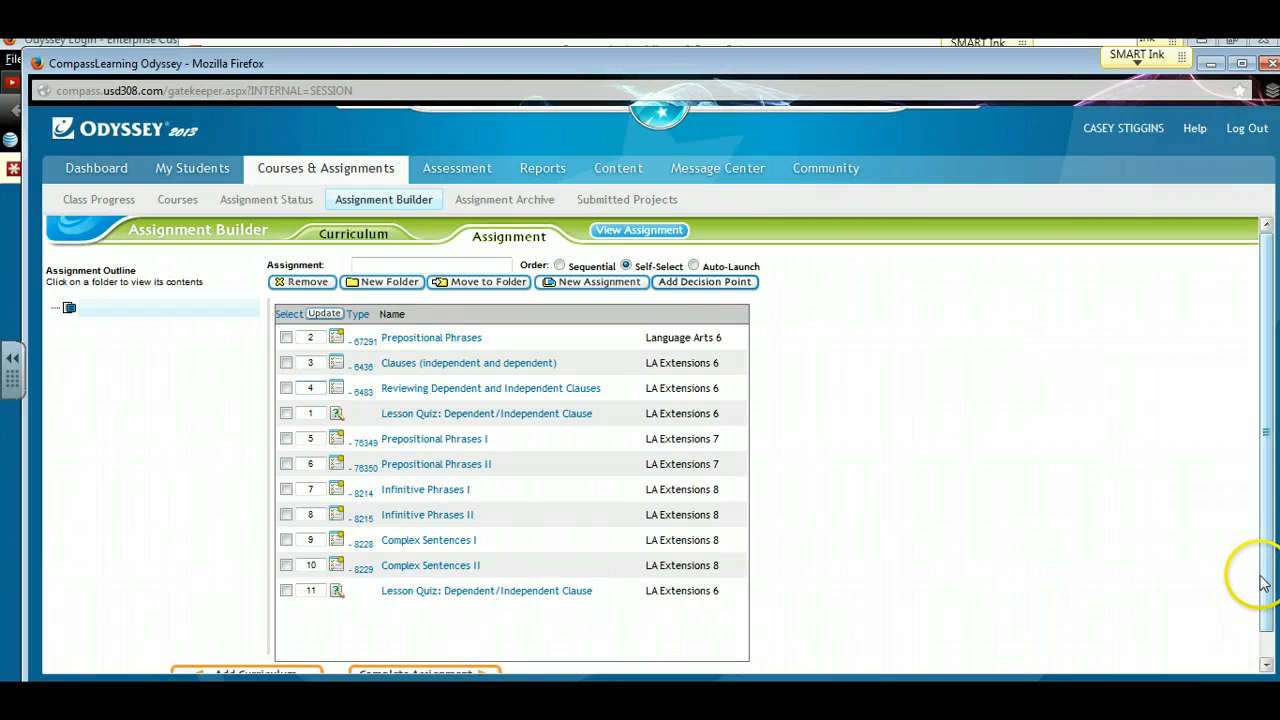
scroll(1262, 585, down, 1)
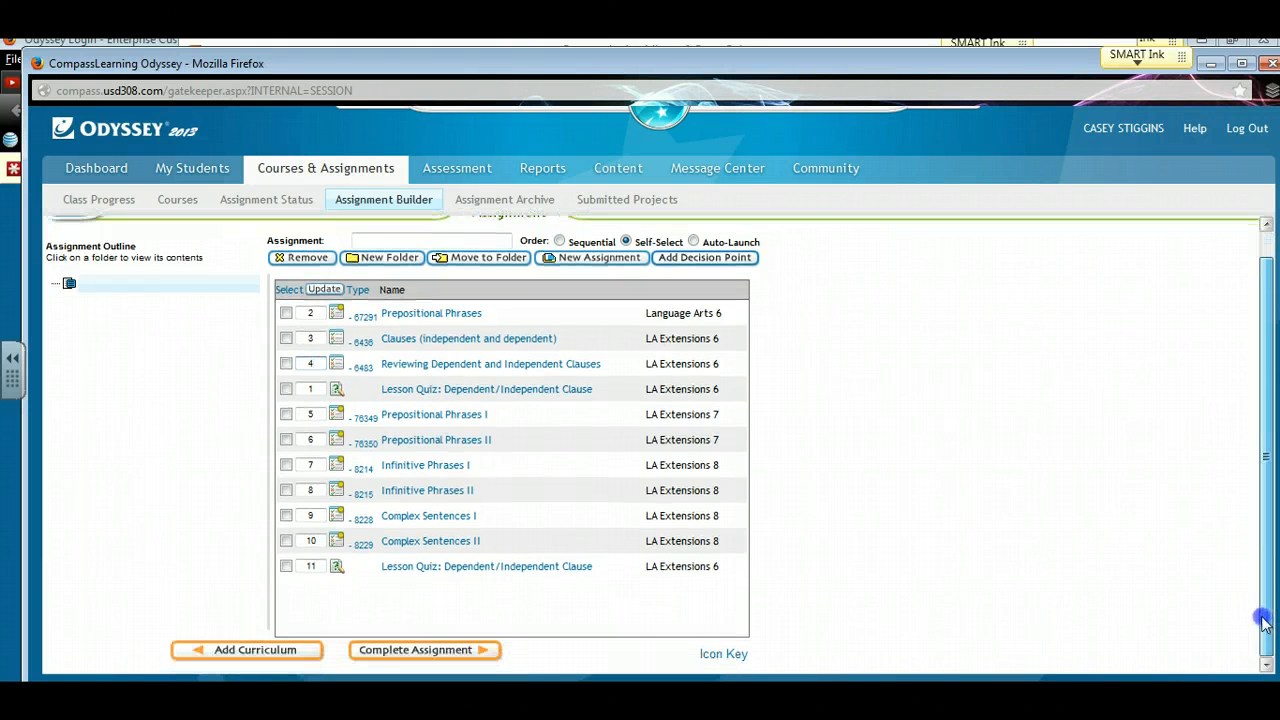
click(478, 650)
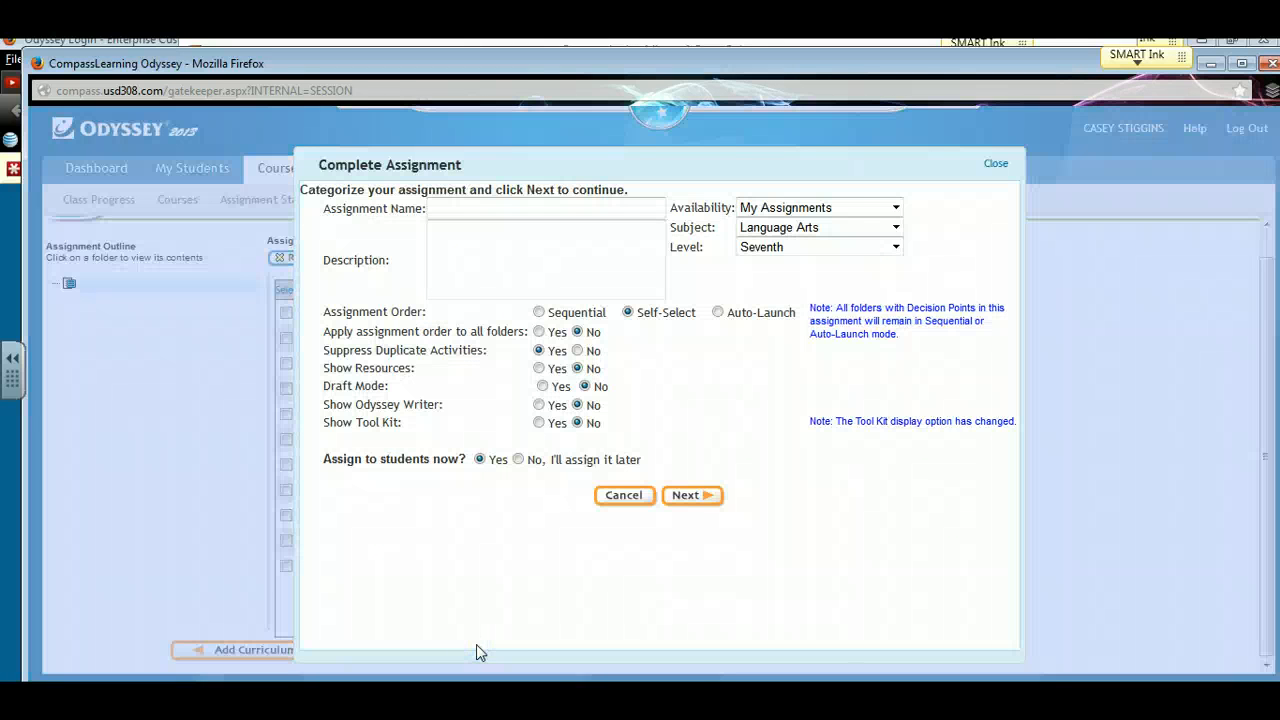
Step: Name the assignment Clauses LA 7.1.a, describe it as "Clauses and phrases", and keep its availability at My Assignments
click(477, 209)
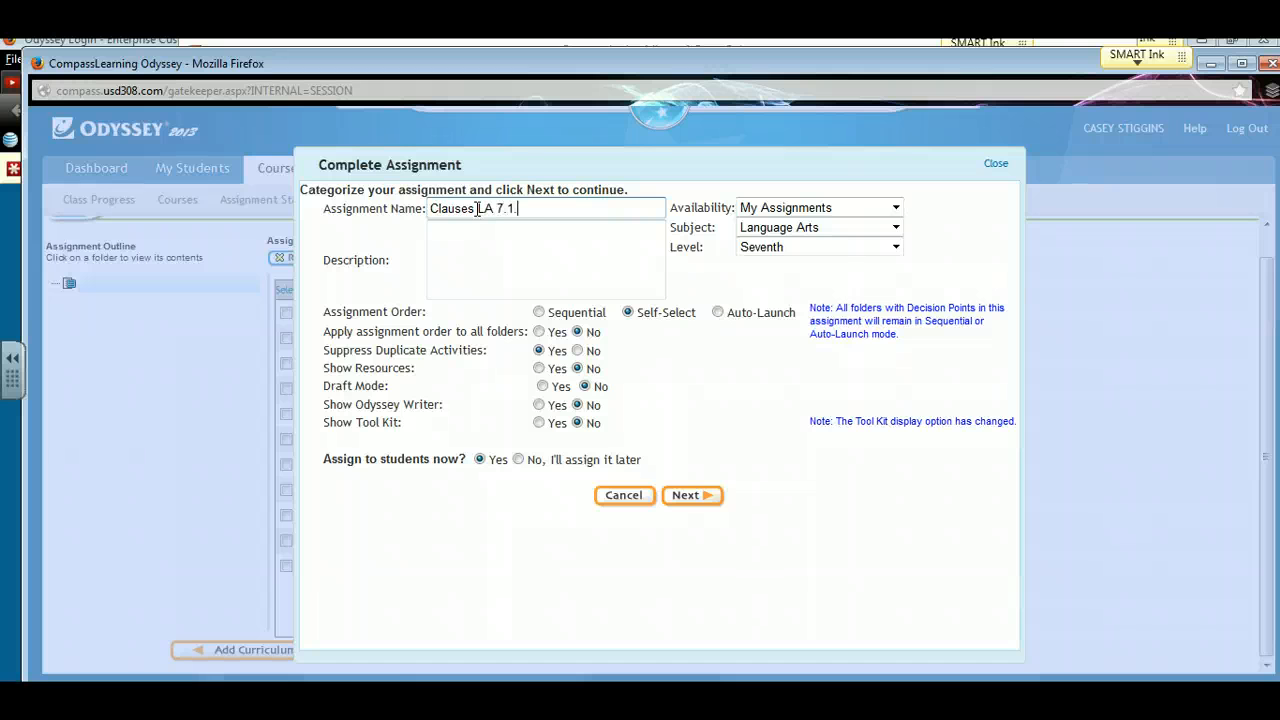
click(549, 240)
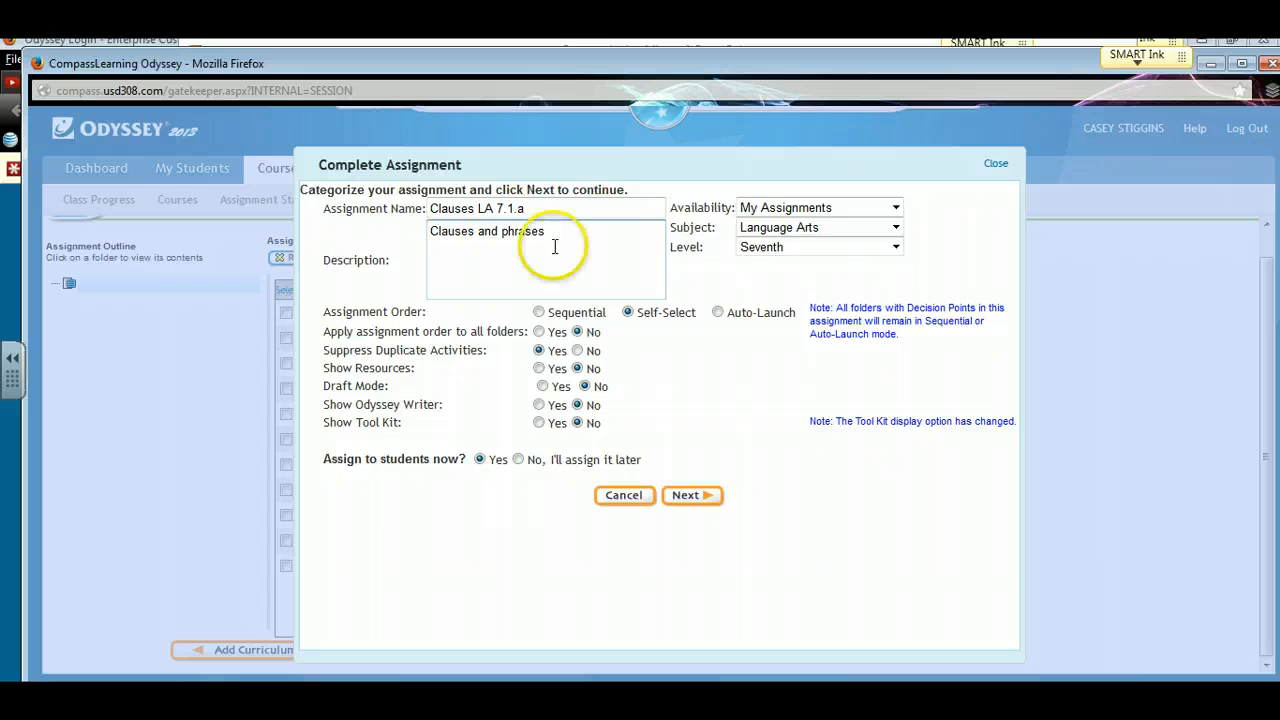
click(896, 208)
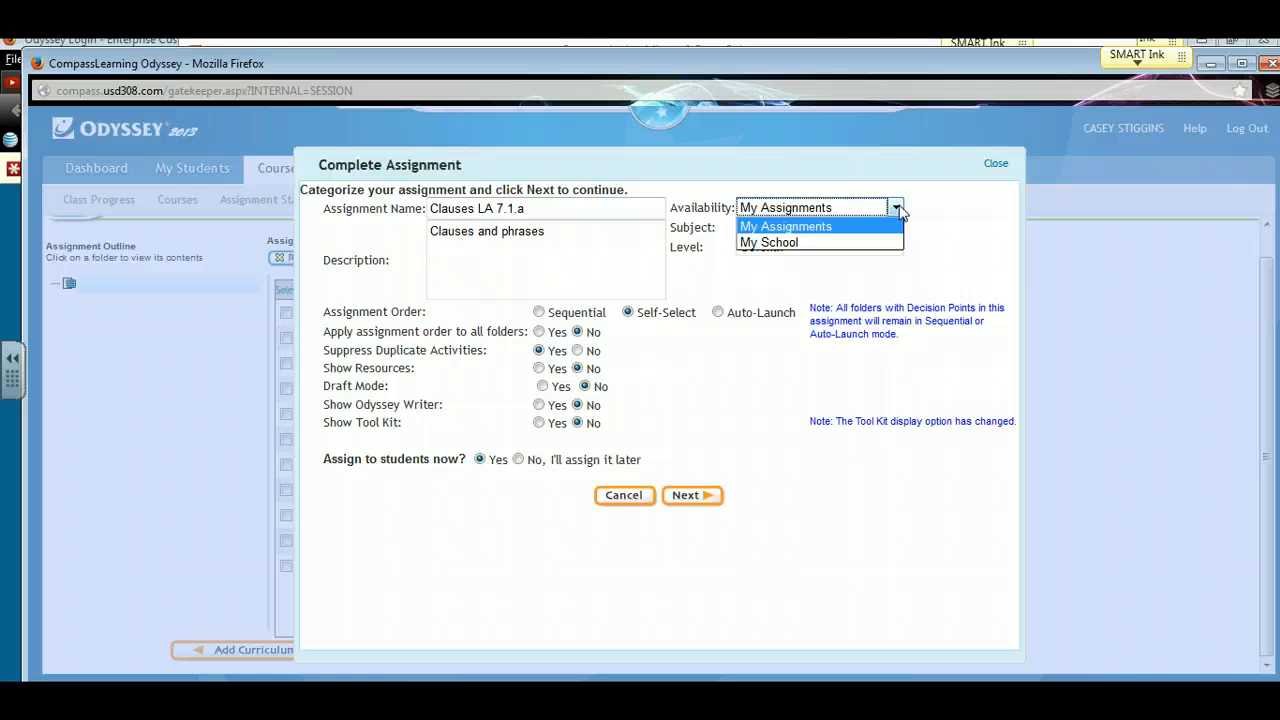
click(897, 208)
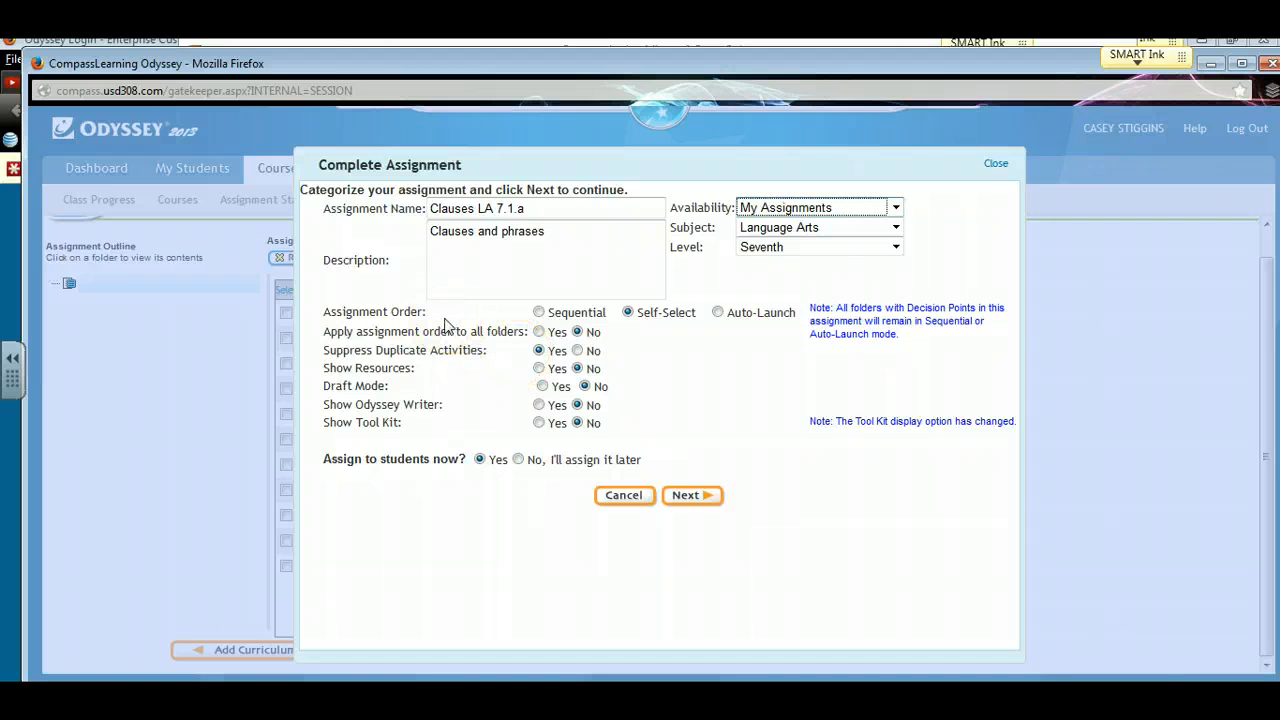
Step: Set the assignment order to Sequential for all folders, turn off suppression of duplicate activities, and continue to student selection
click(539, 312)
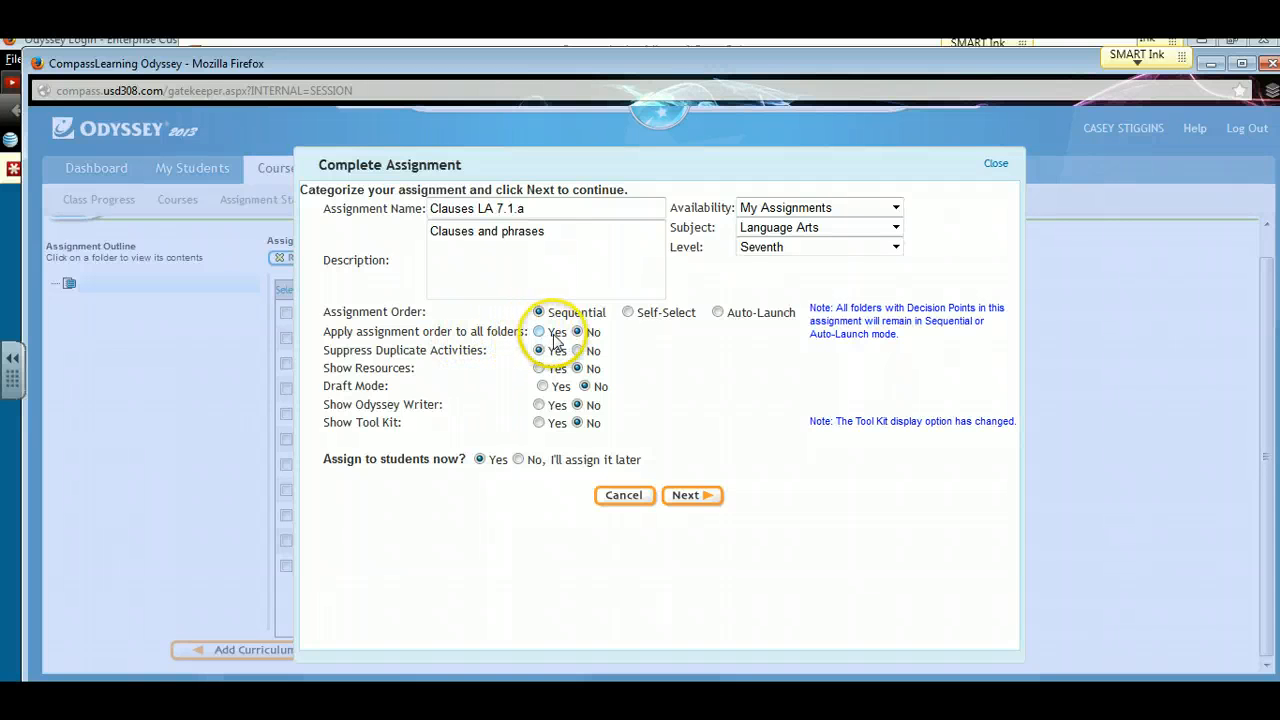
click(539, 333)
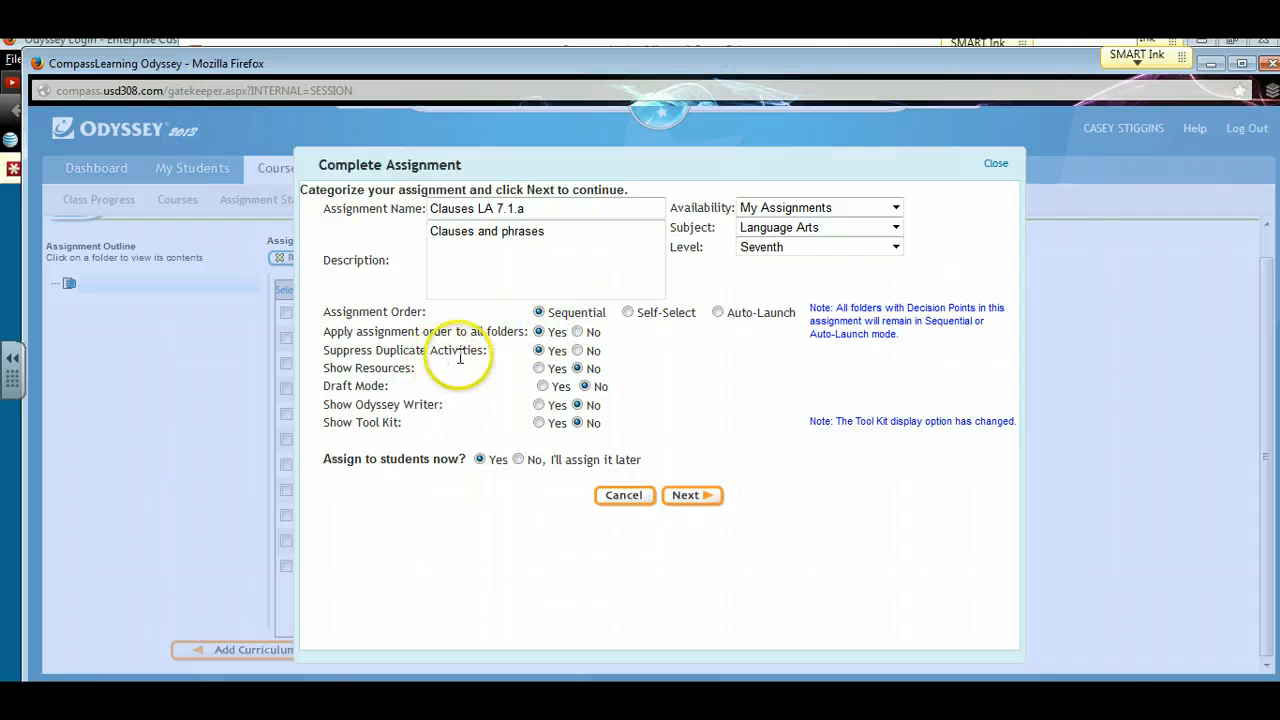
click(577, 351)
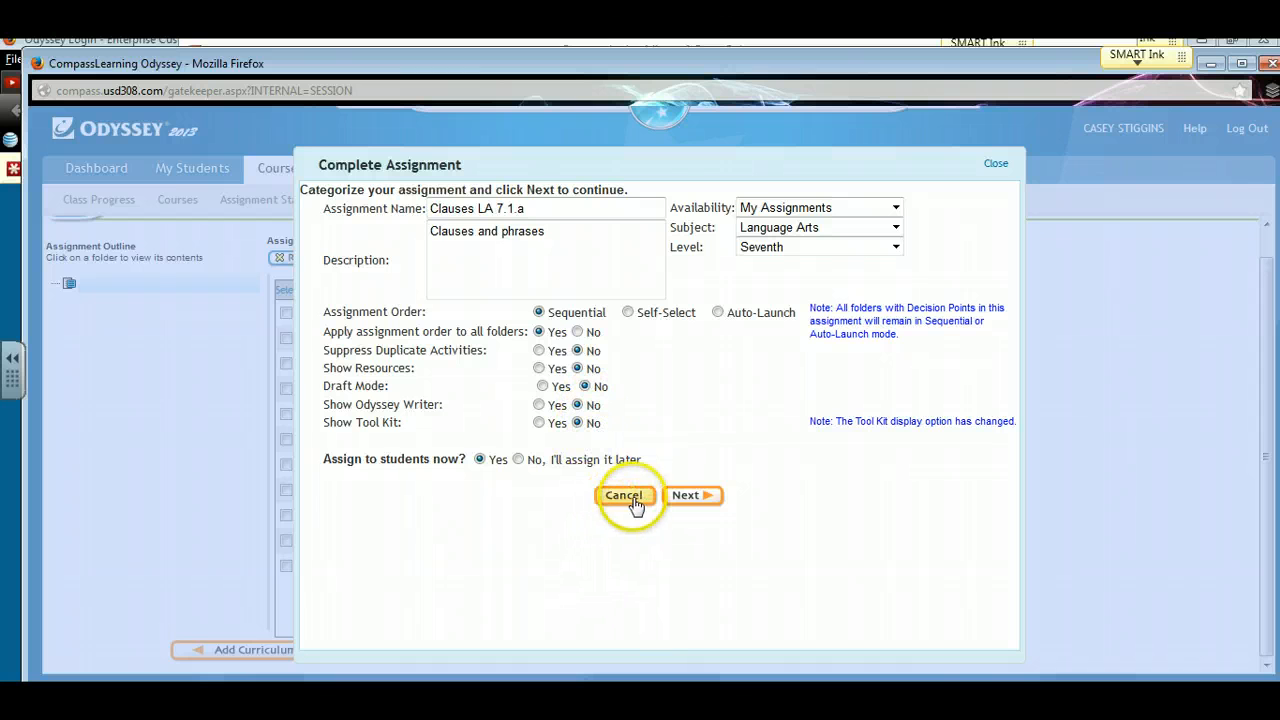
click(720, 497)
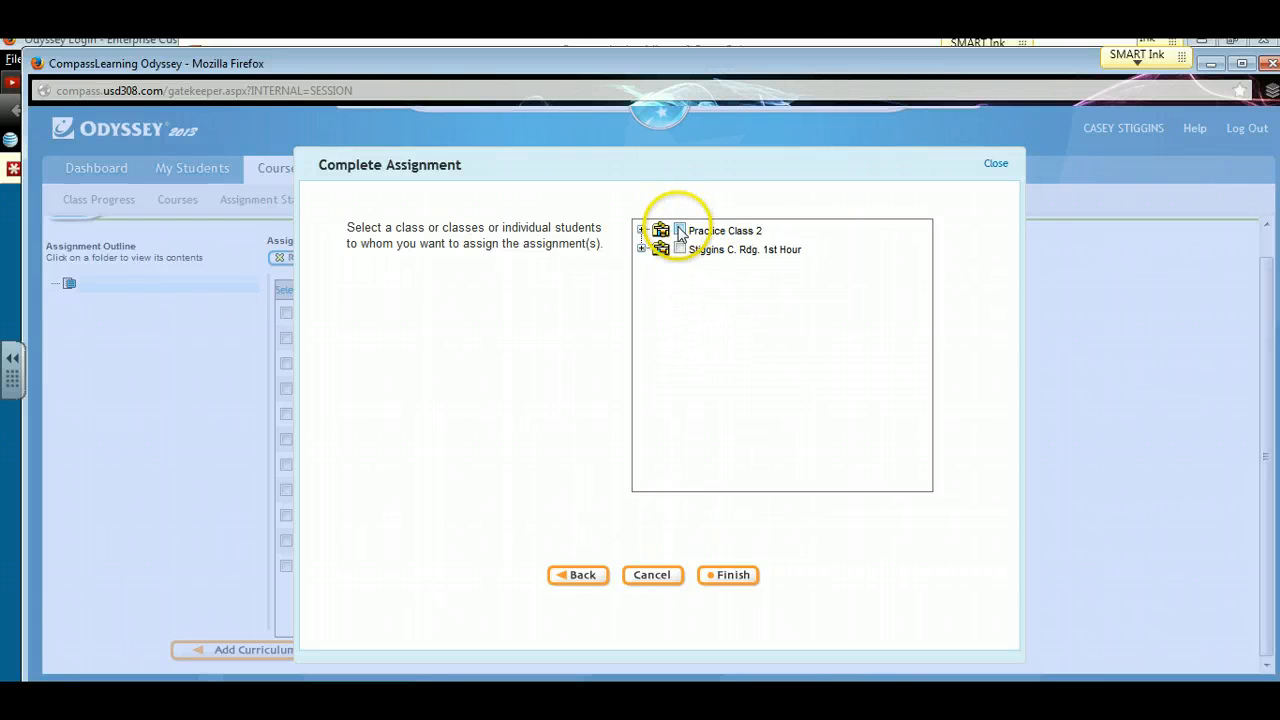
Step: Select Practice Class 2, check its student list, and finish assigning the assignment to that class
click(680, 231)
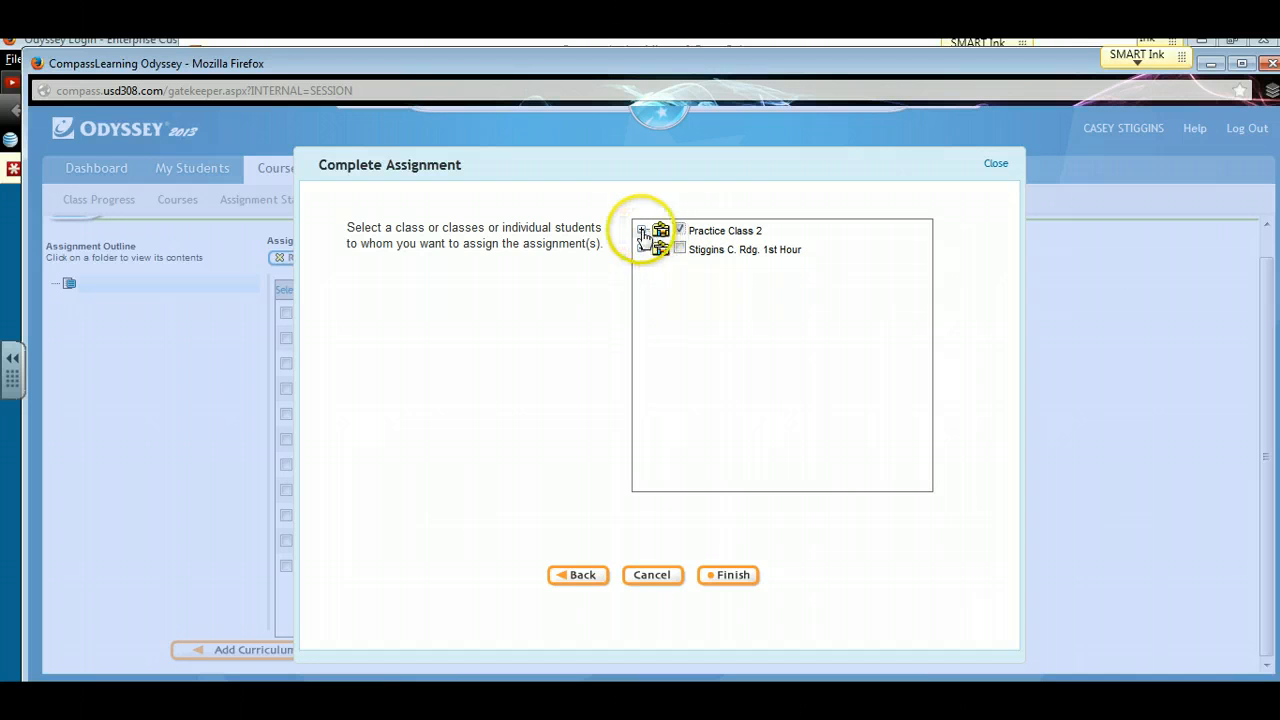
click(641, 230)
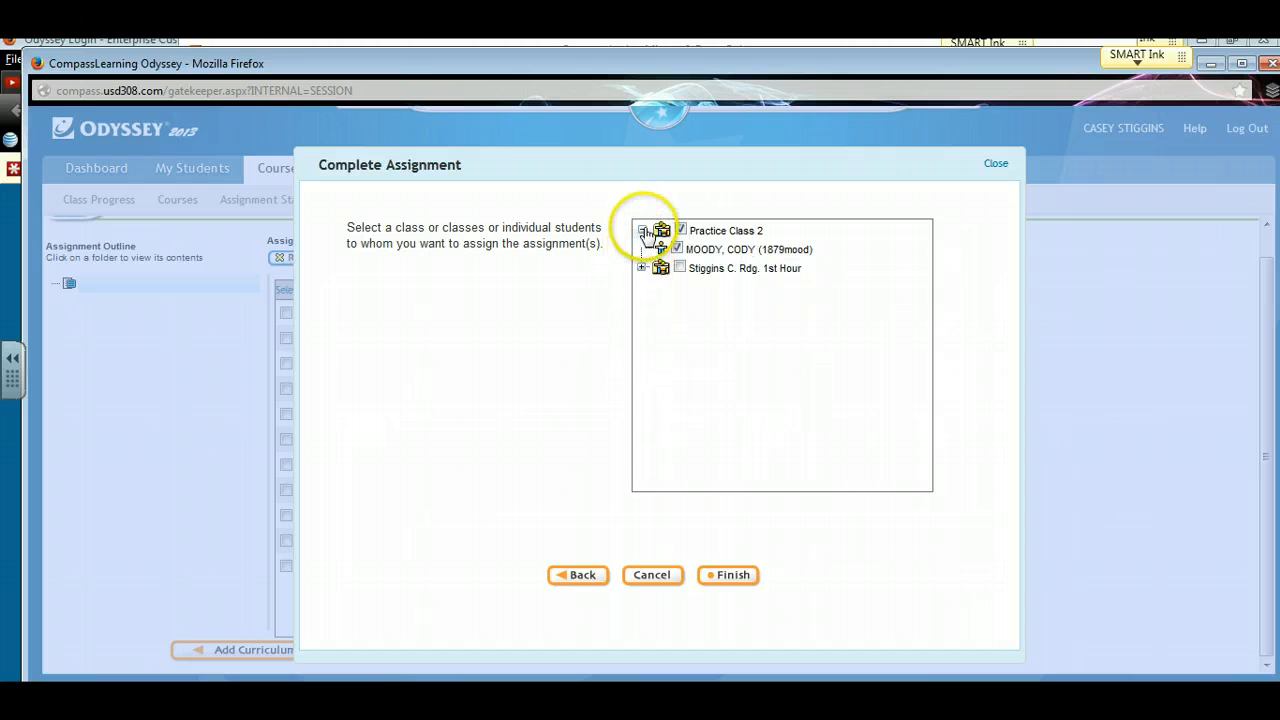
click(642, 230)
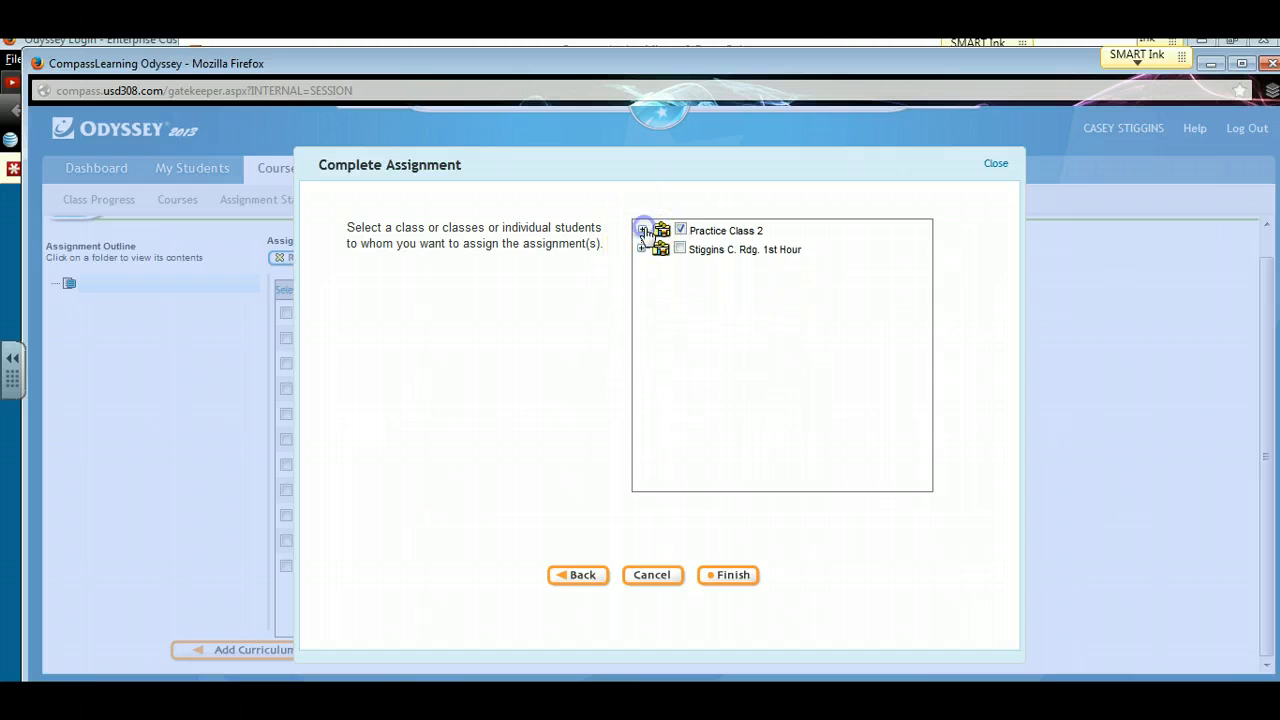
click(738, 578)
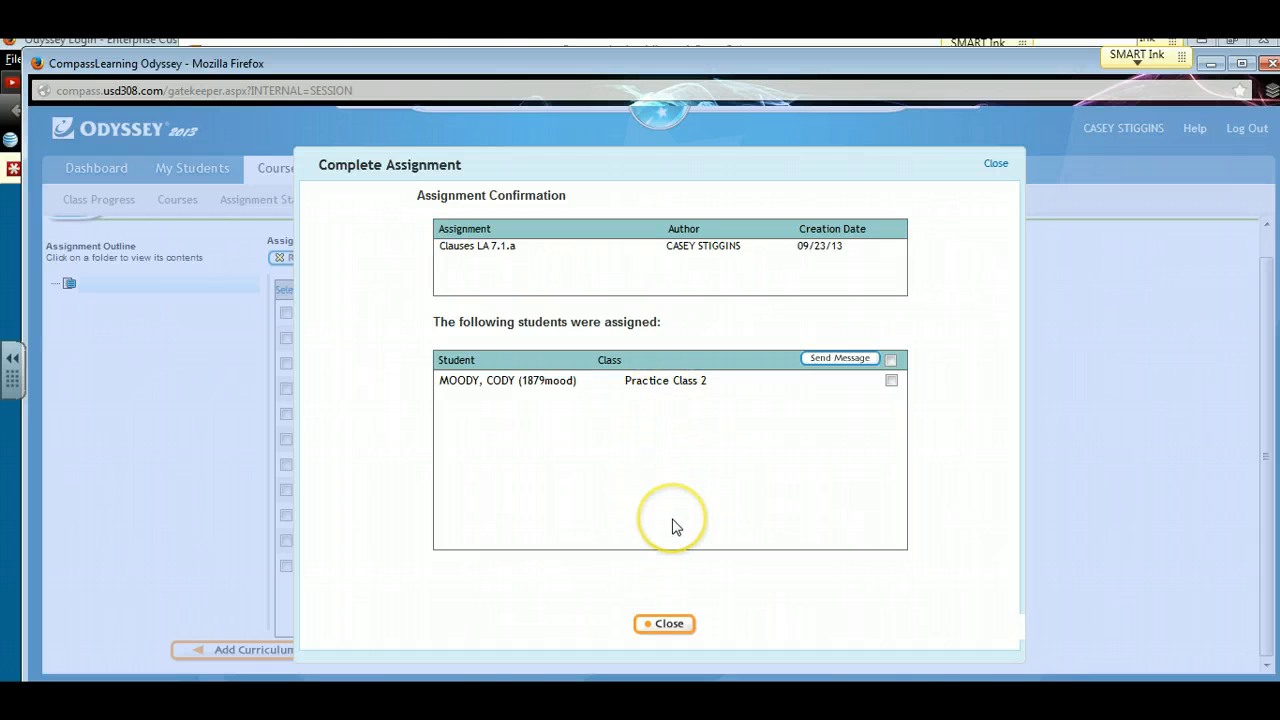
Step: View the message form from the assignment confirmation, close it without sending, and close the confirmation
click(836, 360)
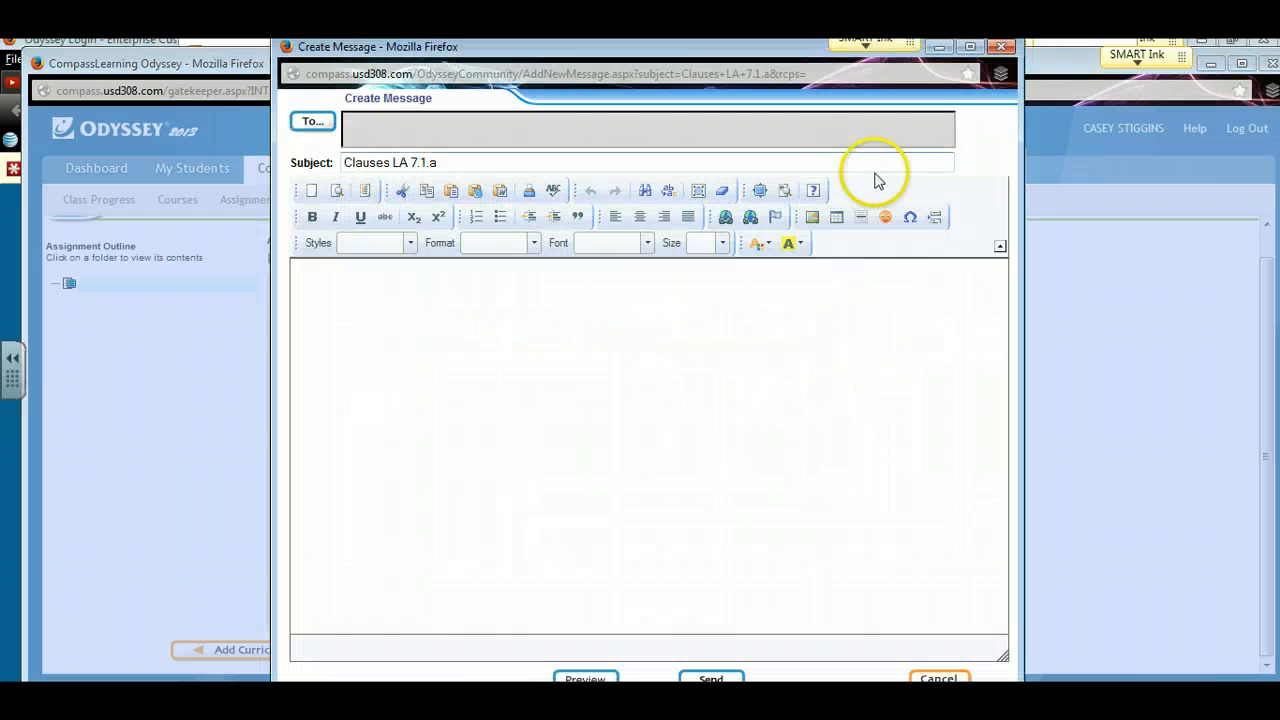
click(1002, 48)
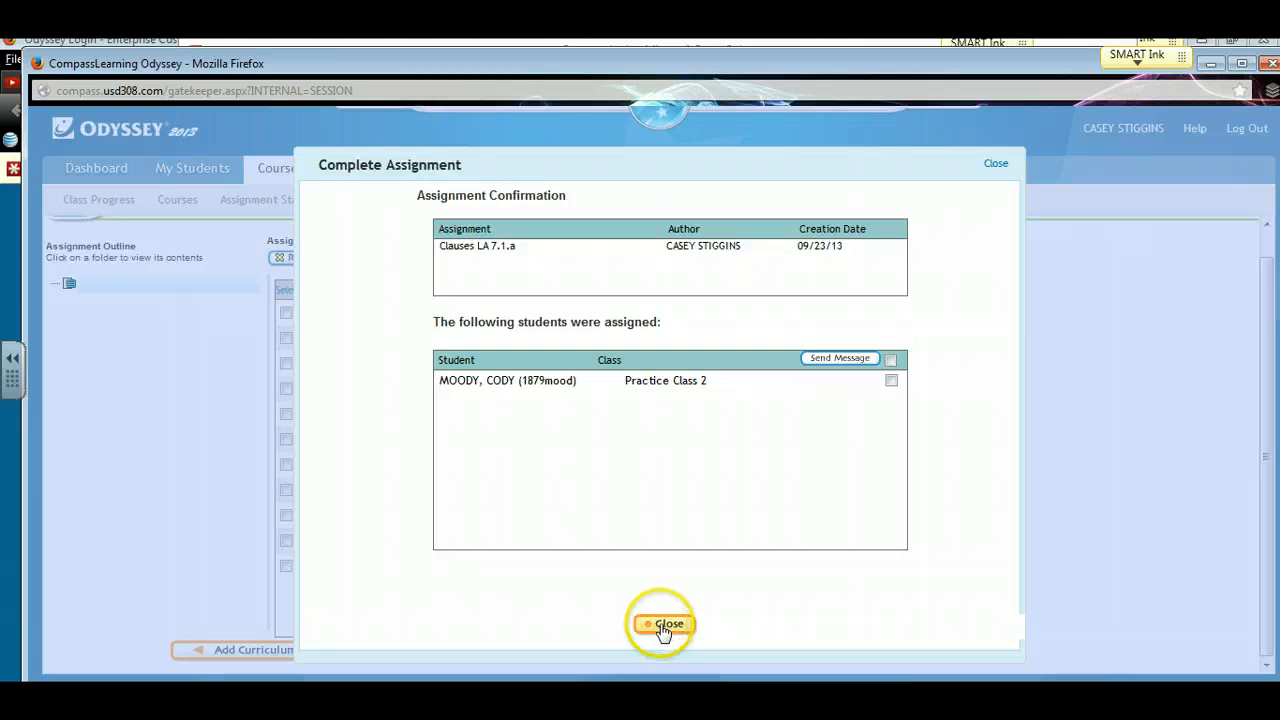
click(650, 622)
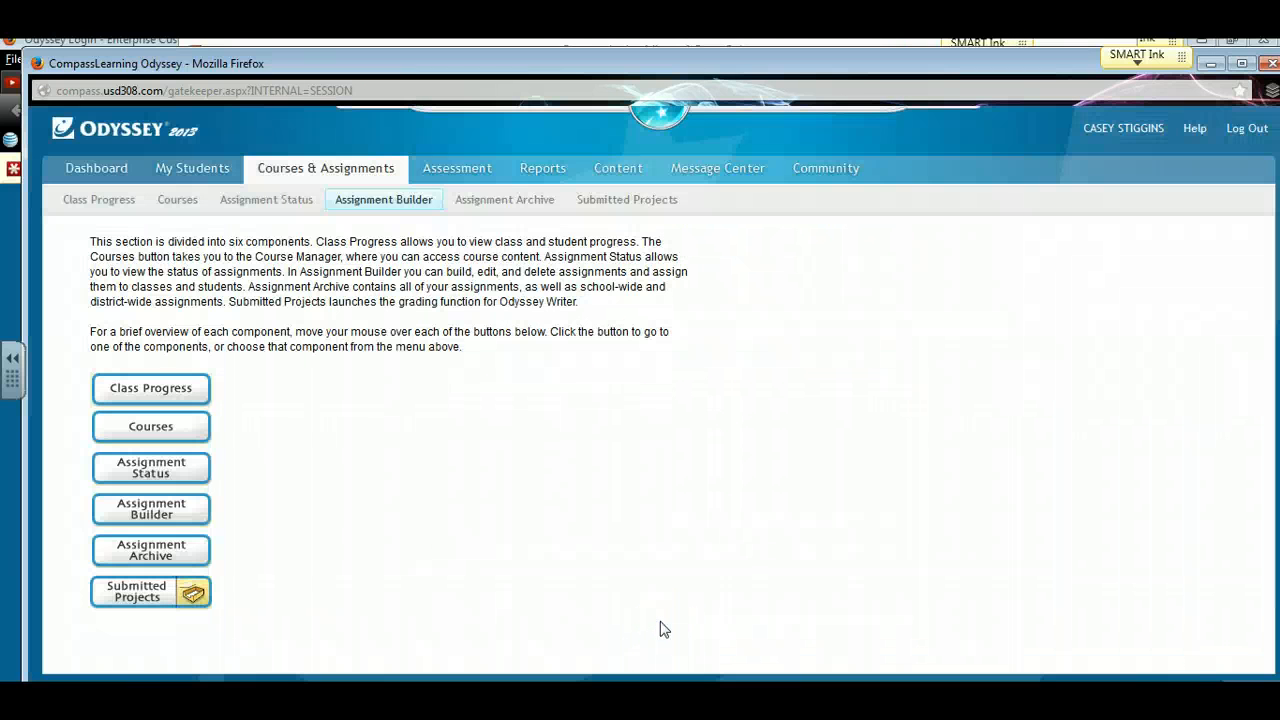